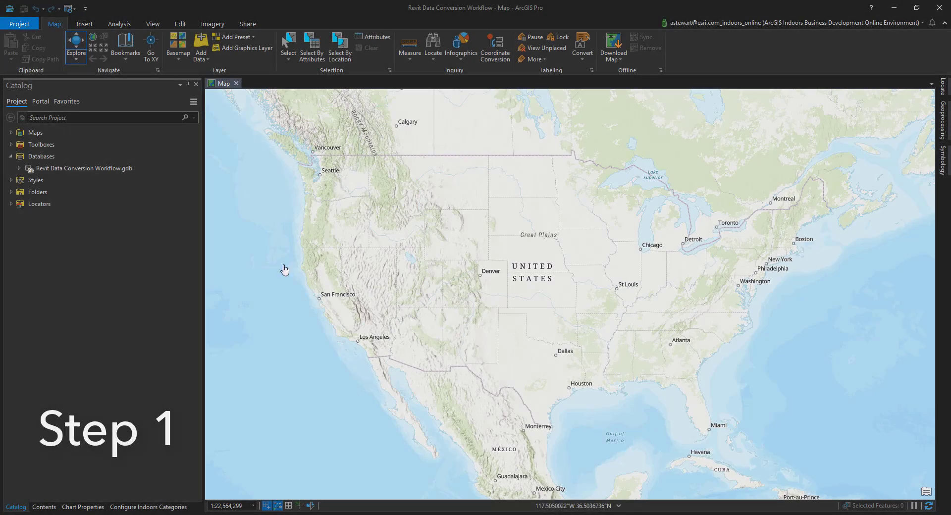
Run Create Indoors Database on the Revit Data Conversion Workflow geodatabase.
mouse_move(108, 168)
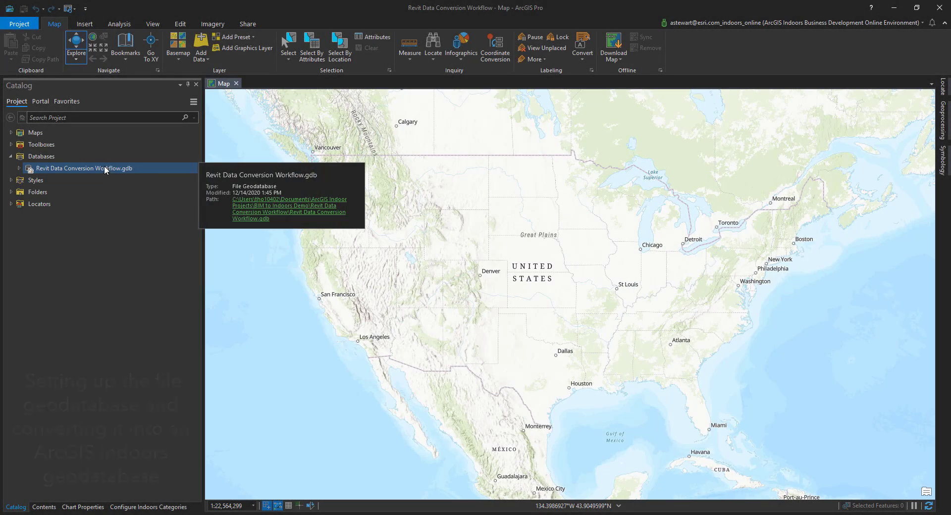
left_click(41, 169)
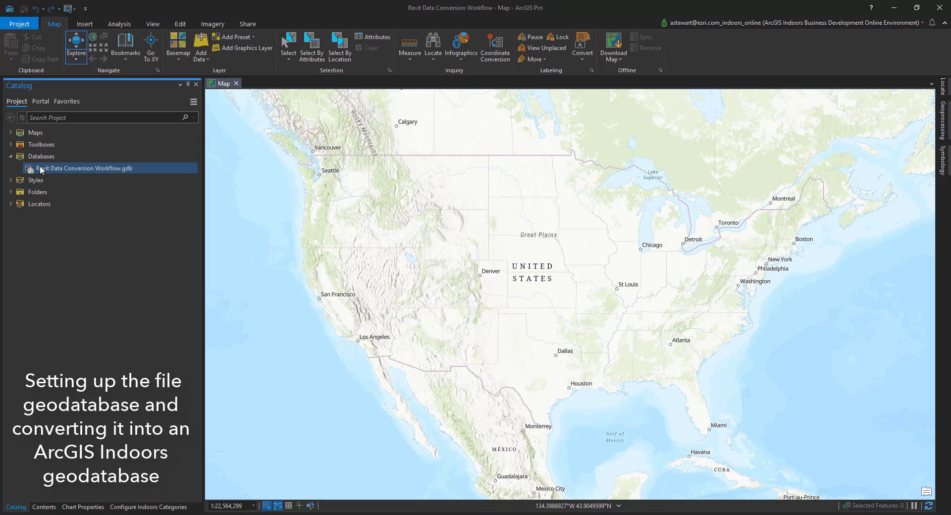
left_click(119, 24)
left_click(114, 47)
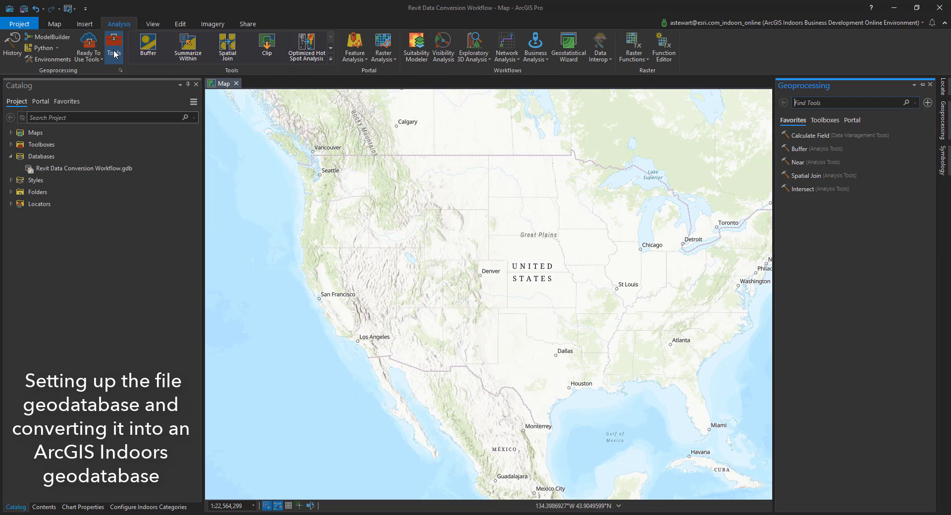
type("create ")
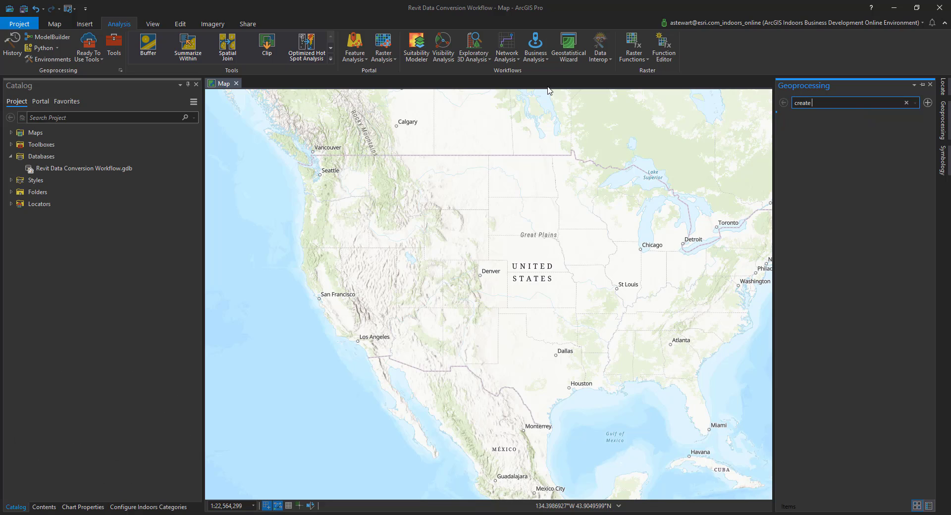
type("indoors")
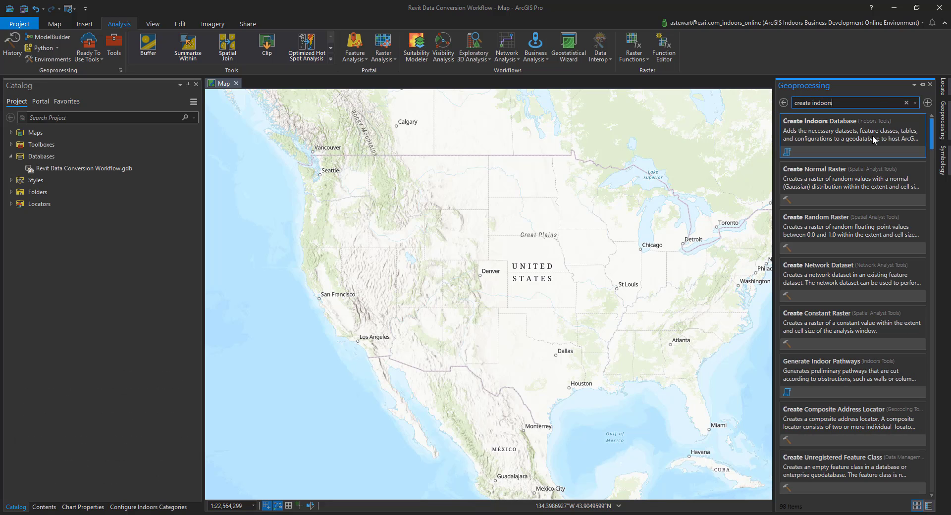
left_click(871, 138)
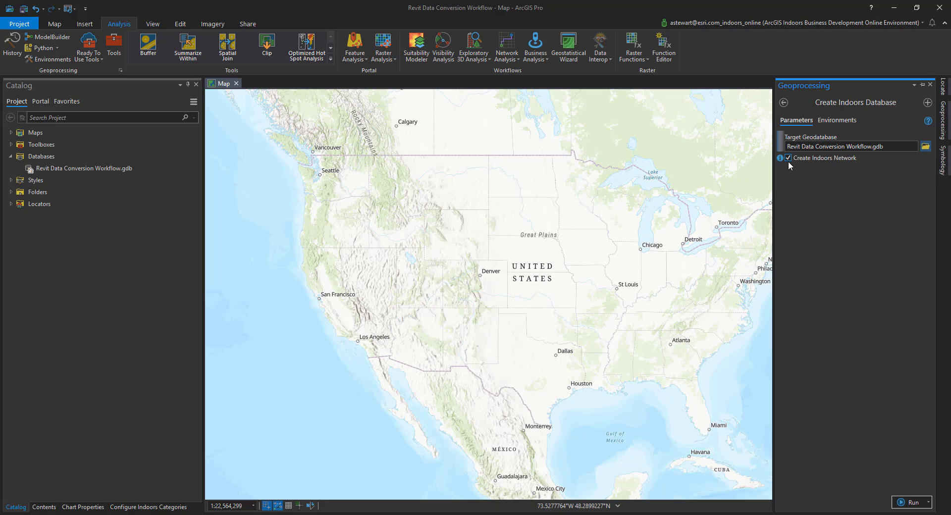
left_click(911, 502)
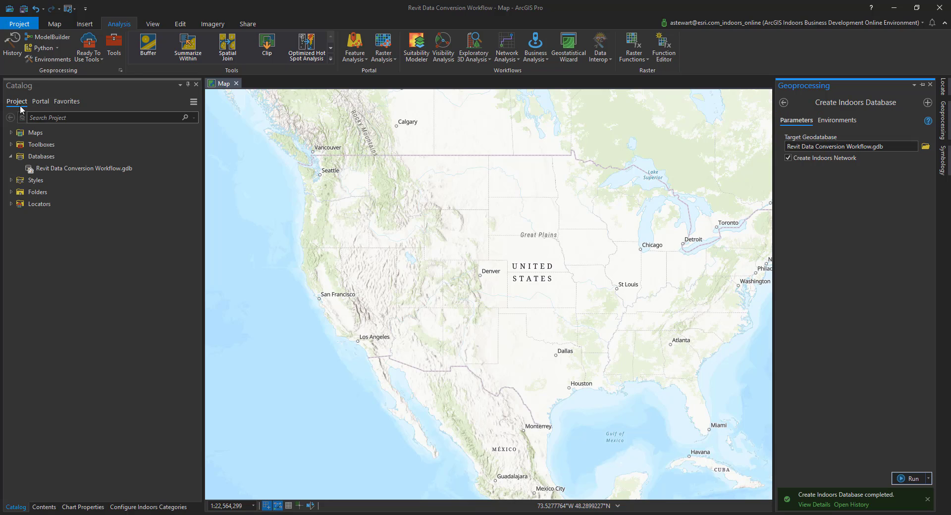
Refresh the geodatabase and expand its new Indoors dataset to list the feature classes.
right_click(78, 168)
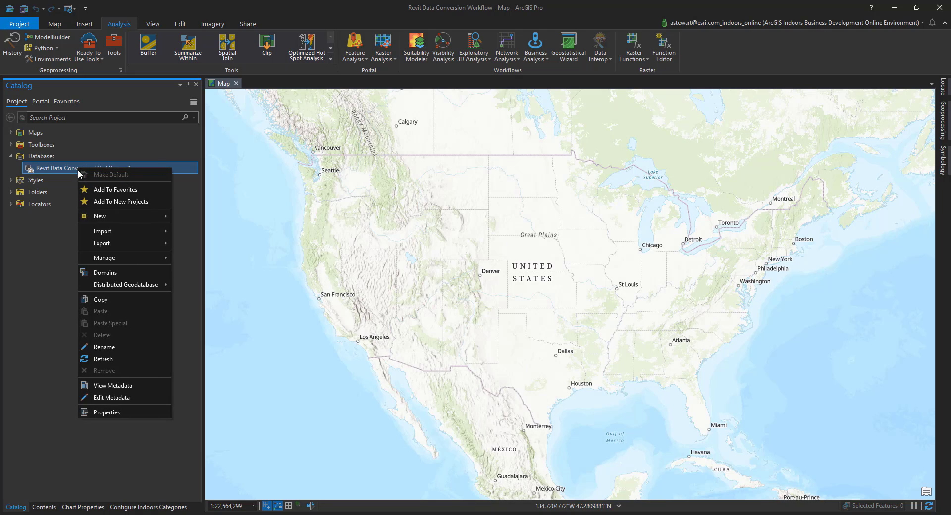
left_click(115, 361)
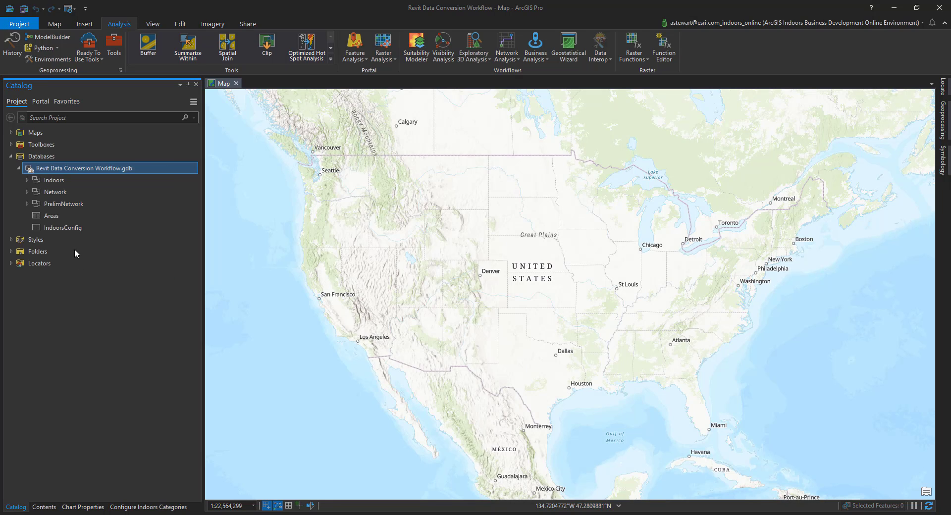
left_click(26, 180)
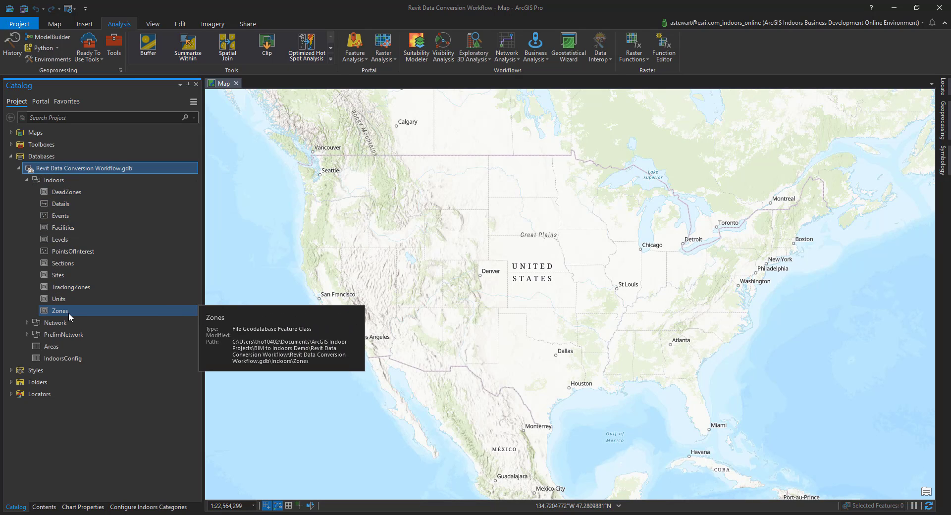
Add a folder connection to the Revit Data Conversion Workflow folder.
left_click(67, 382)
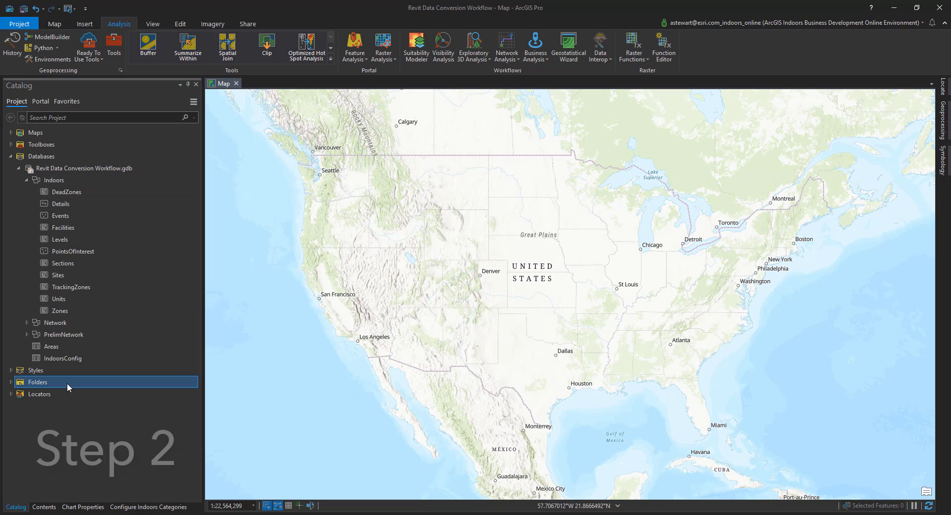
right_click(67, 382)
left_click(96, 391)
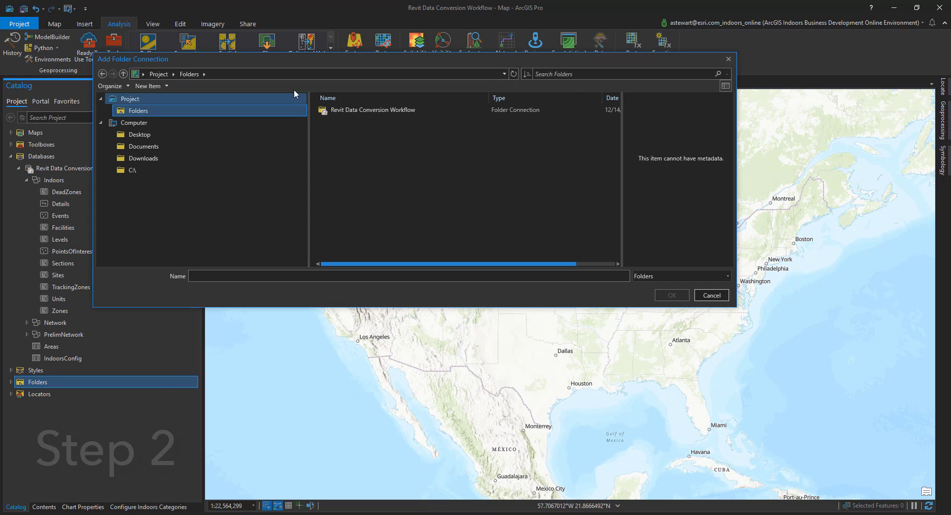
left_click(373, 110)
left_click(671, 296)
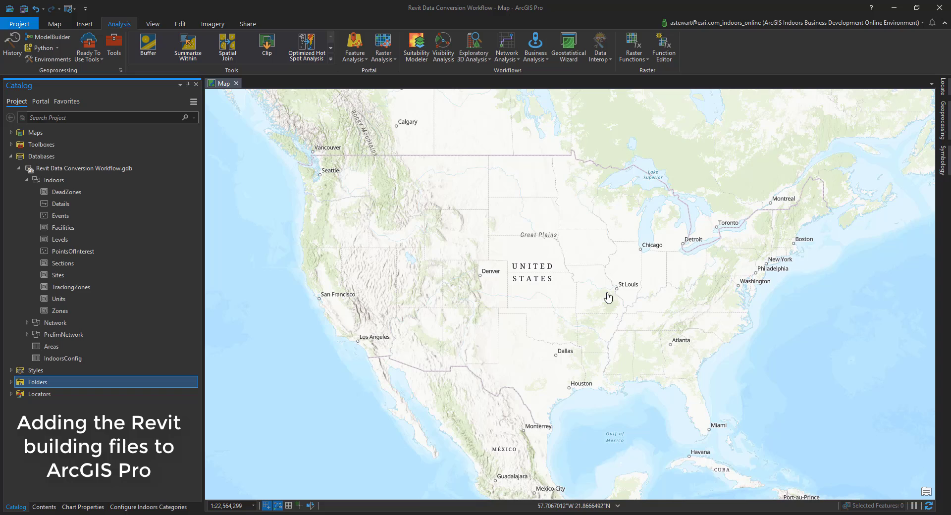
Add the Floorplan dataset from Esri Building E_2019.rvt to the current map.
left_click(10, 382)
left_click(18, 394)
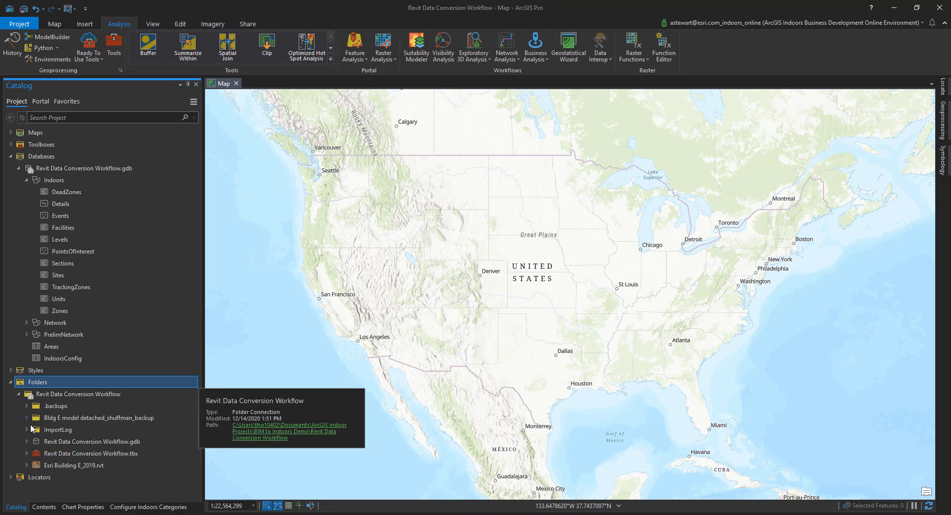
left_click(32, 465)
left_click(26, 465)
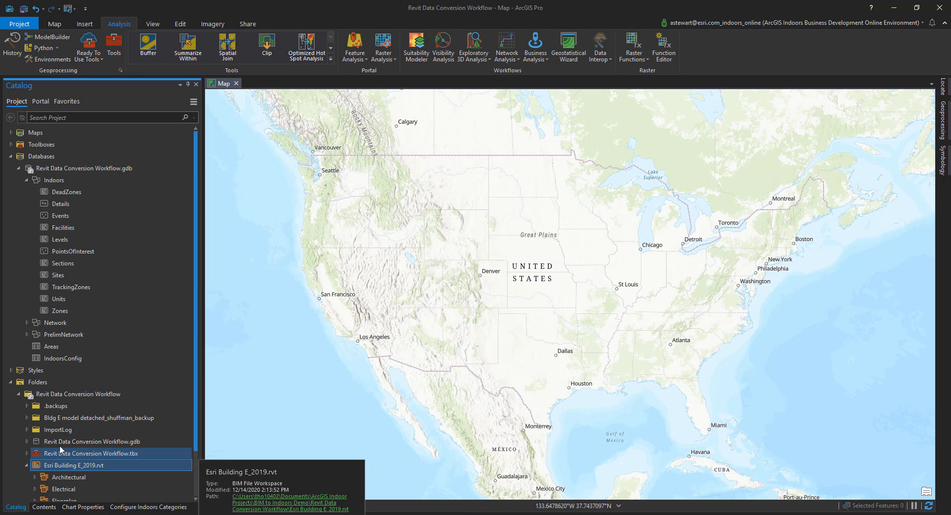
left_click(57, 449)
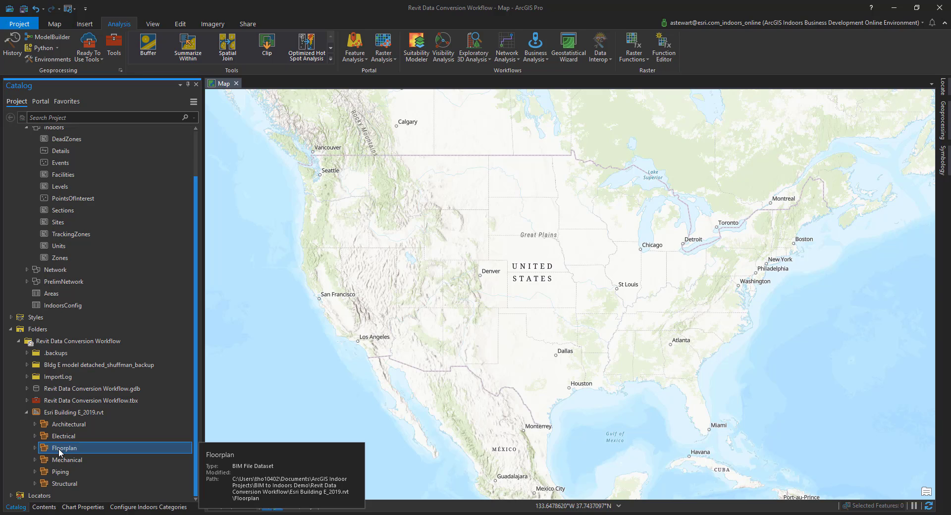
right_click(93, 451)
left_click(124, 387)
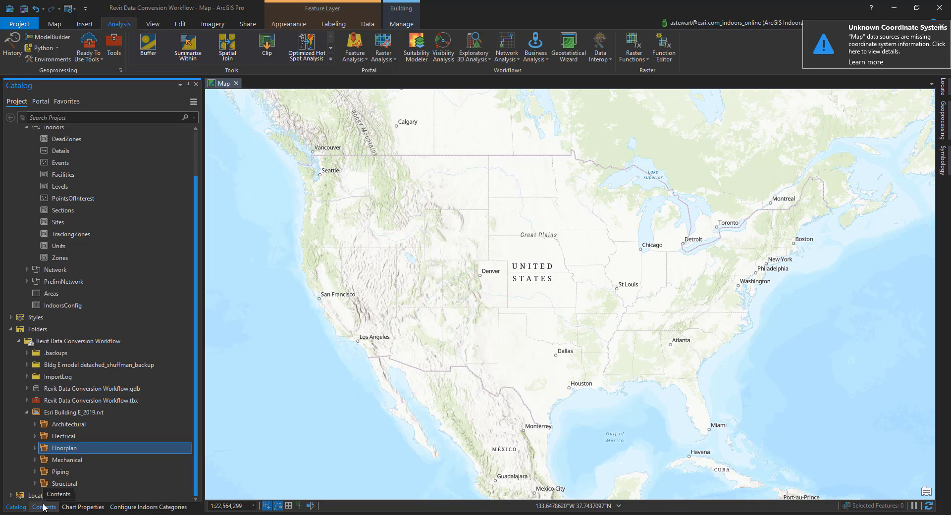
Zoom to the Floorplan_Polygon layer and zoom in further until the floorplan fills the map.
left_click(44, 508)
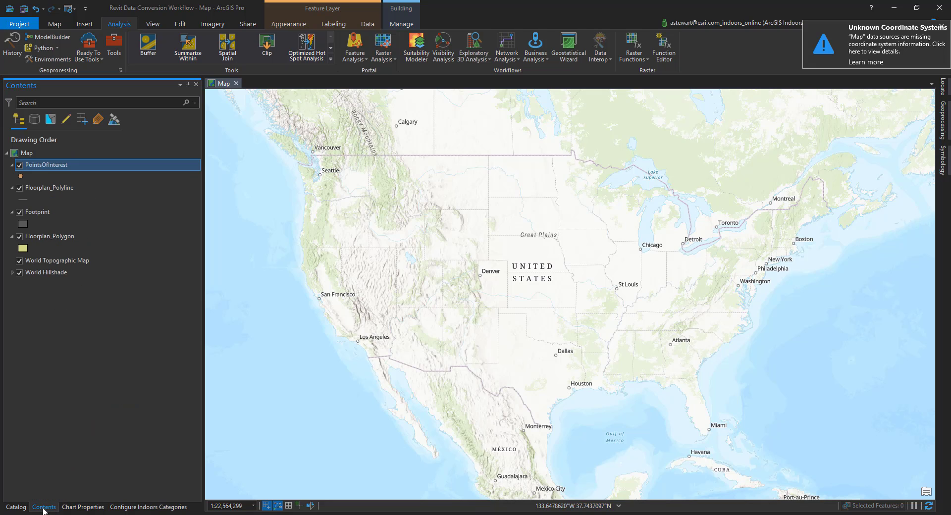
right_click(68, 238)
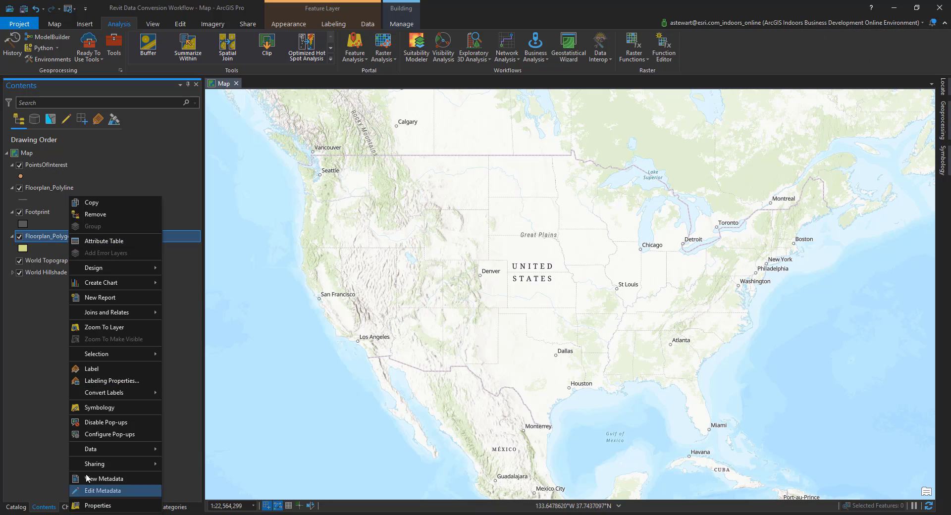
left_click(97, 328)
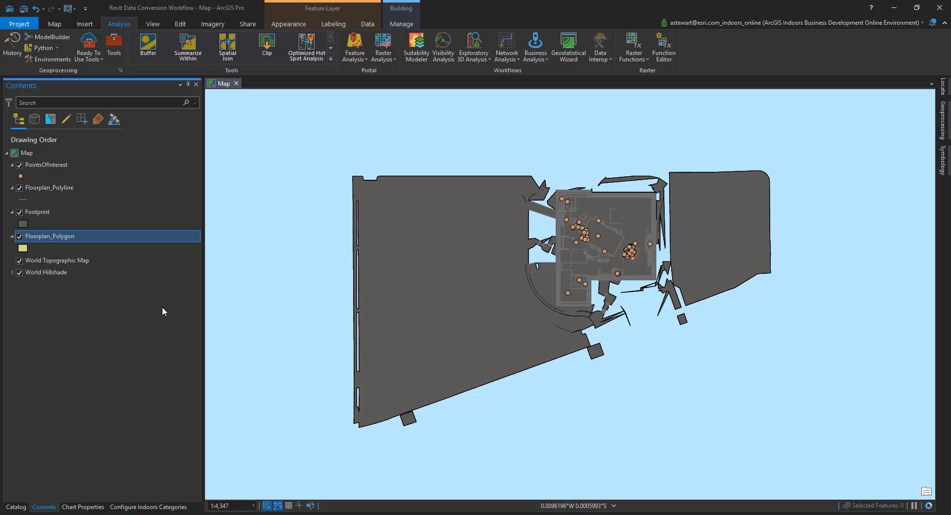
scroll(620, 227, "up", 5)
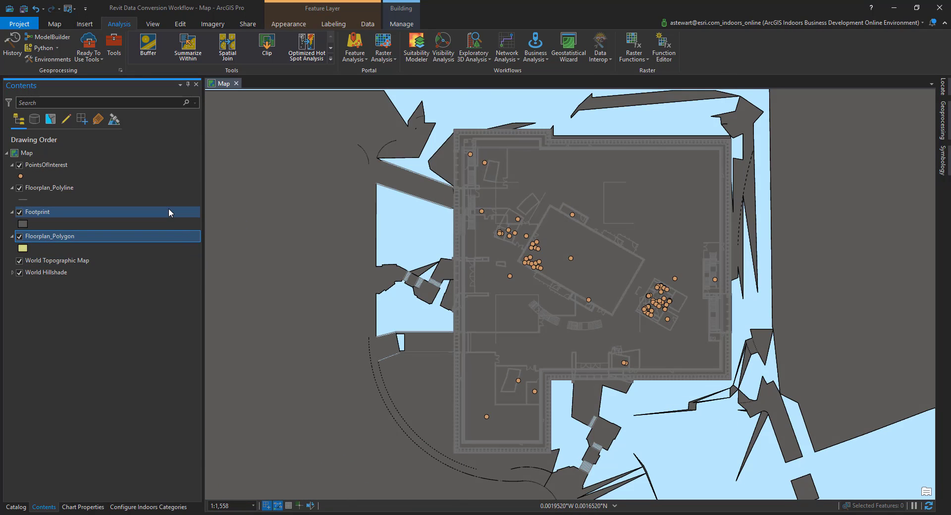
left_click(165, 187)
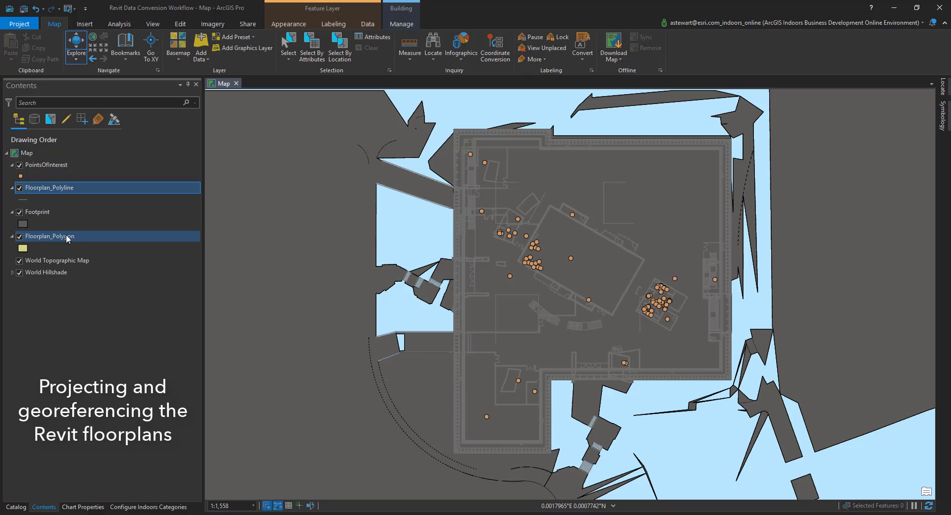
With Floorplan_Polygon selected, start Define Projection from the Manage tab.
left_click(68, 238)
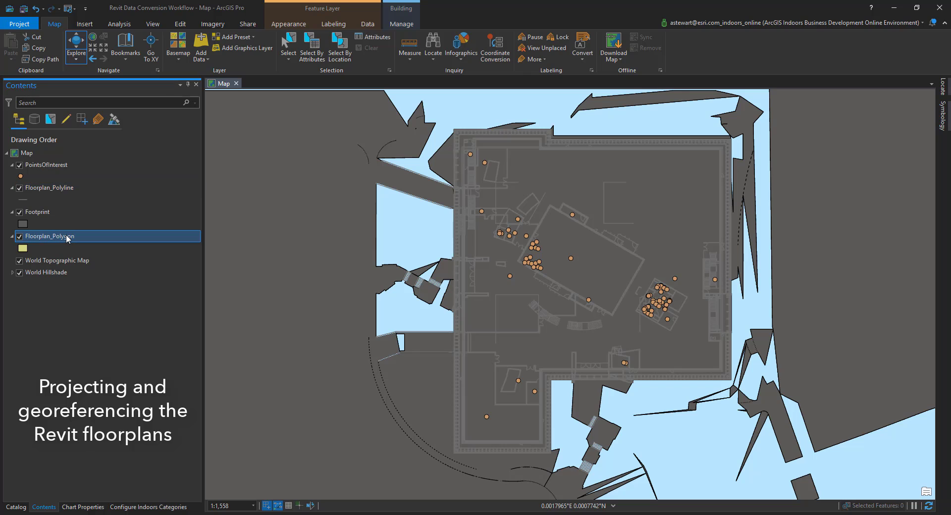
left_click(401, 26)
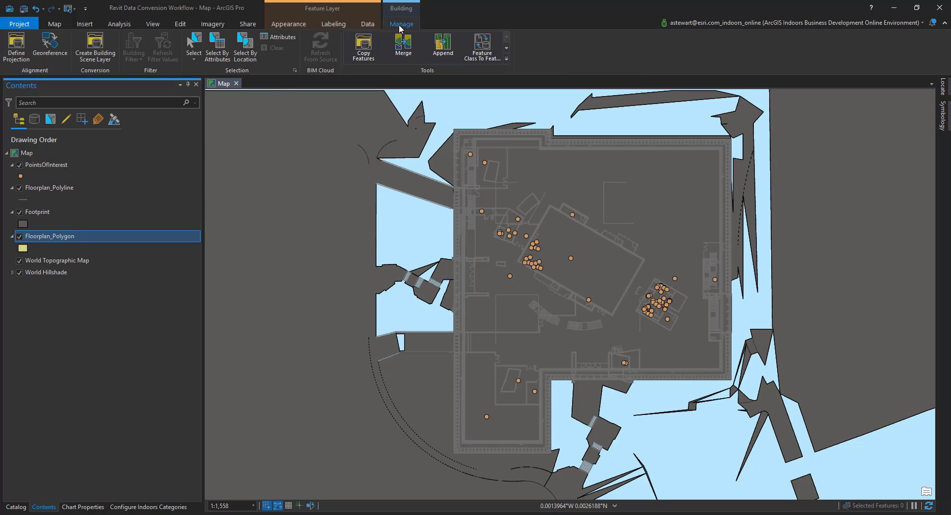
left_click(17, 48)
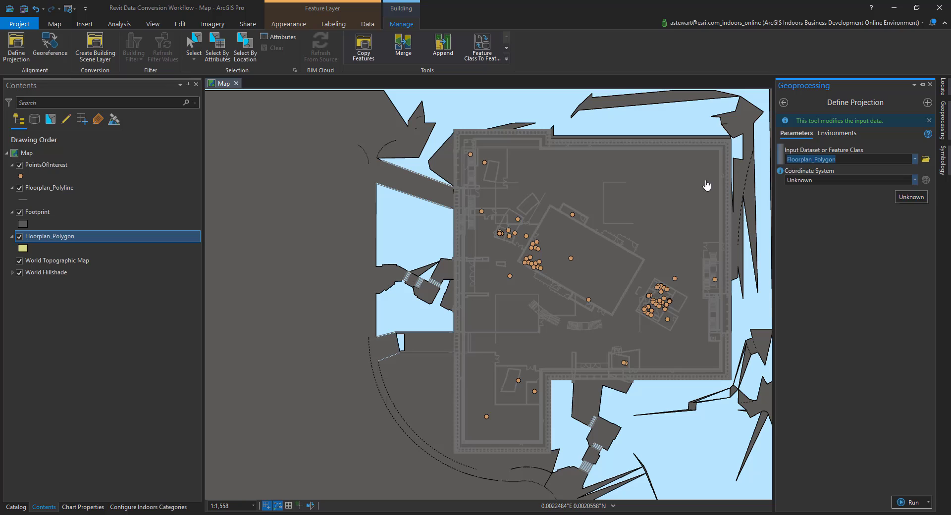
right_click(124, 236)
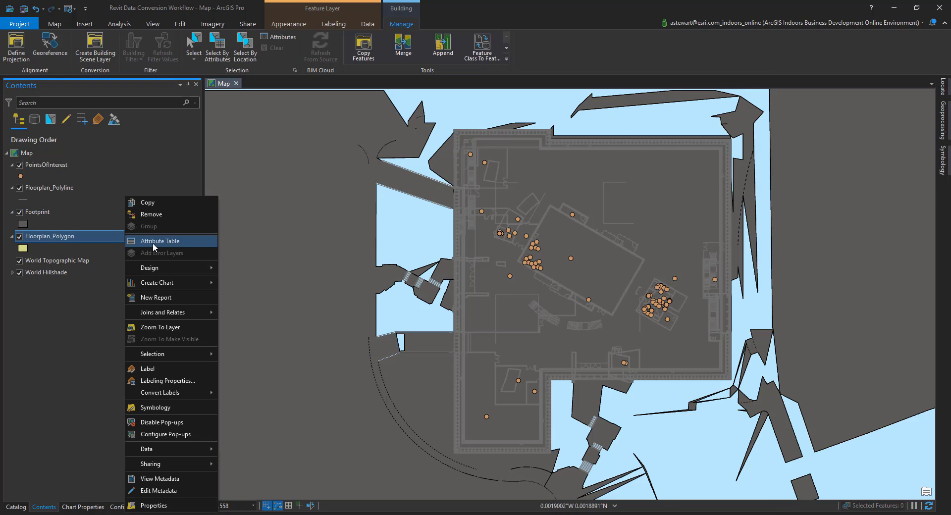
left_click(135, 244)
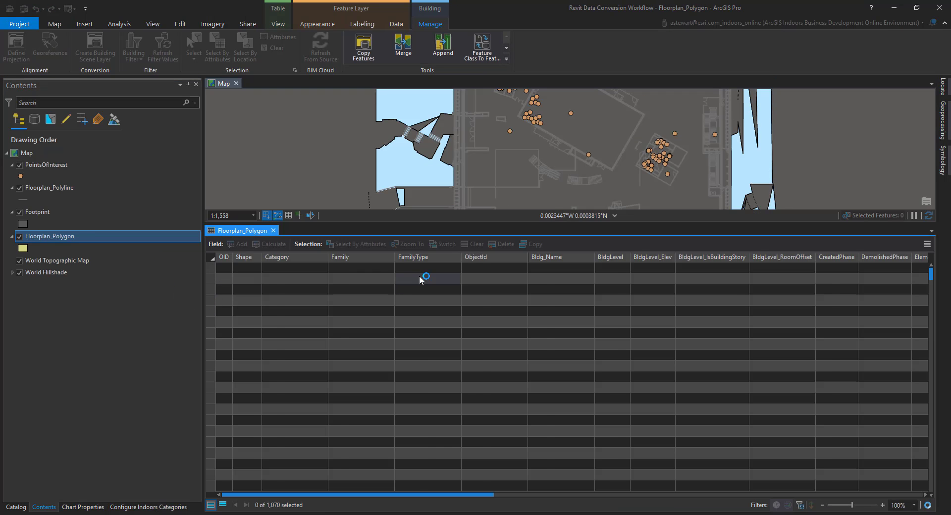
scroll(427, 298, "down", 17)
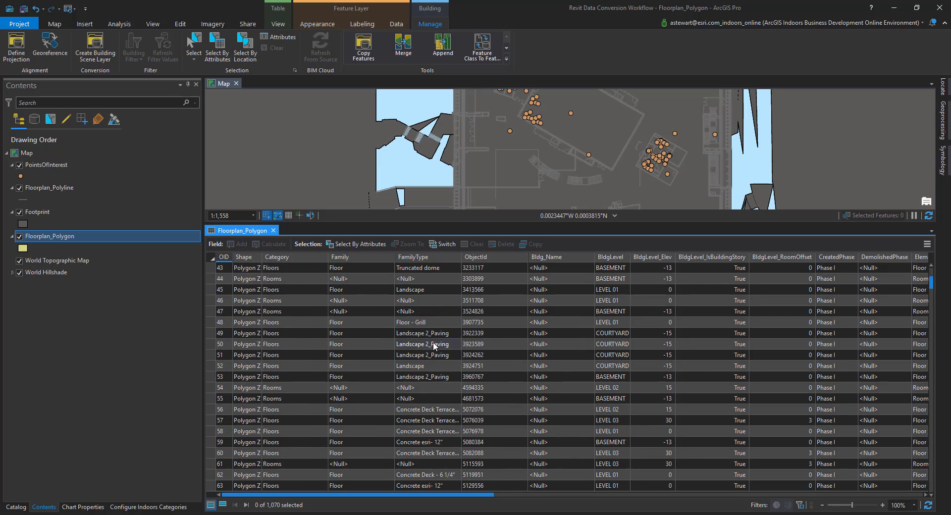
scroll(435, 355, "down", 4)
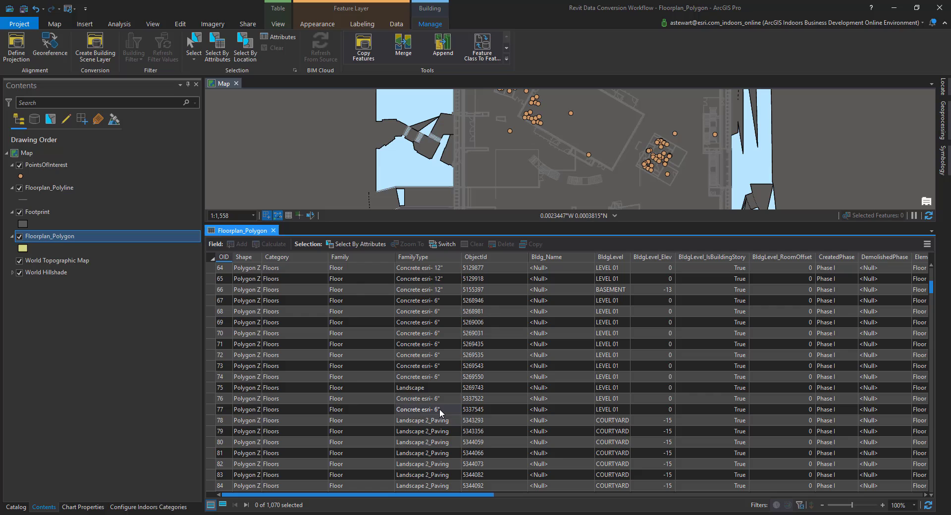
scroll(442, 389, "down", 10)
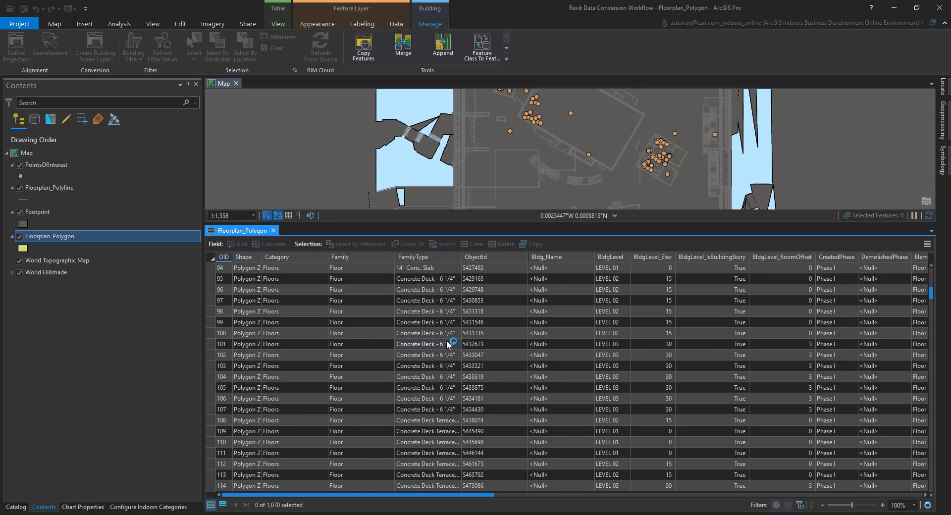
left_click(274, 230)
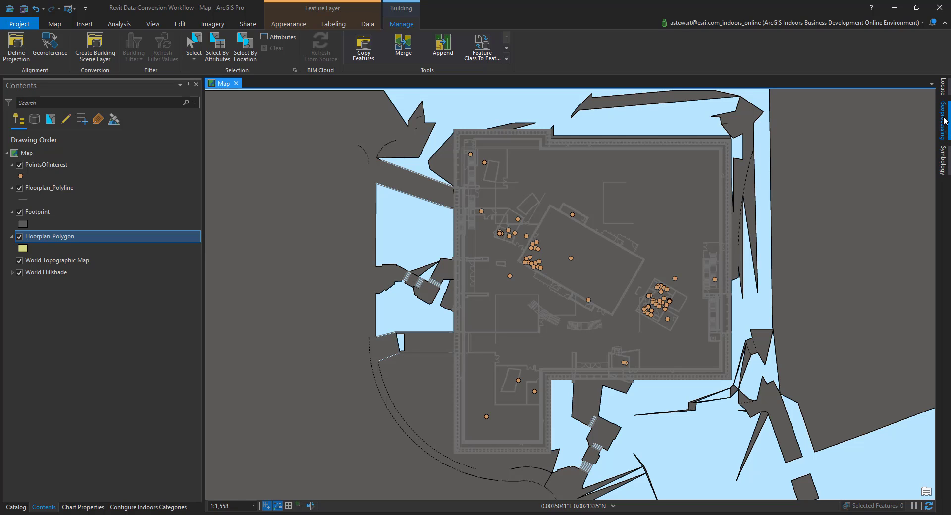
Define Floorplan_Polygon's coordinate system as NAD_1983_StatePlane_California_V_FIPS_0405_Feet.
left_click(943, 120)
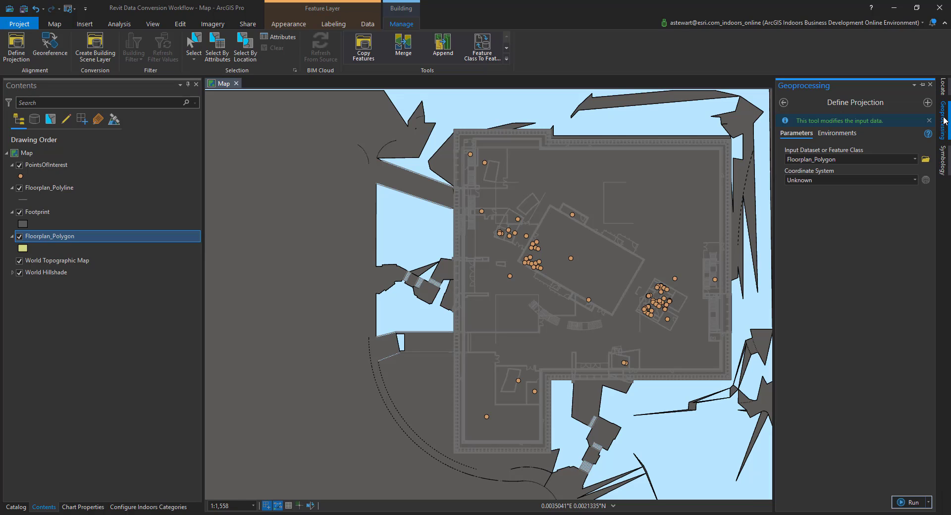
left_click(926, 180)
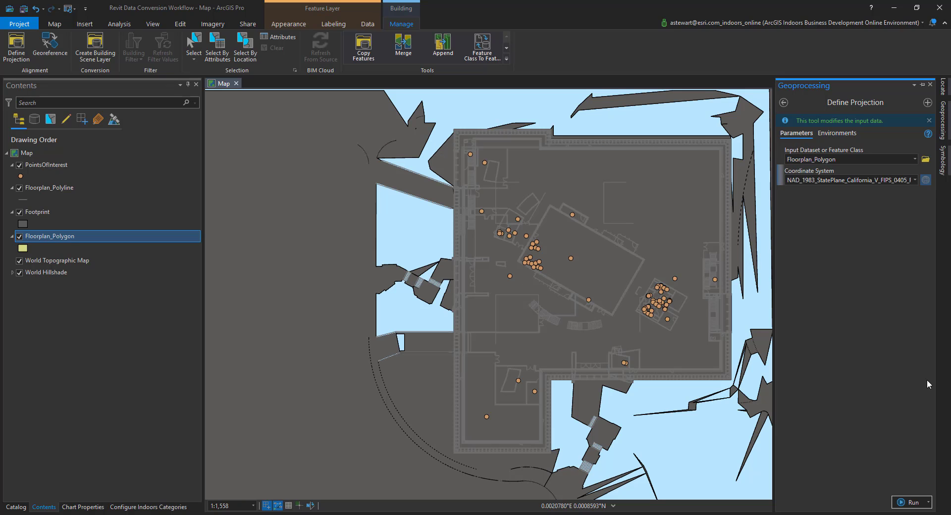
left_click(912, 502)
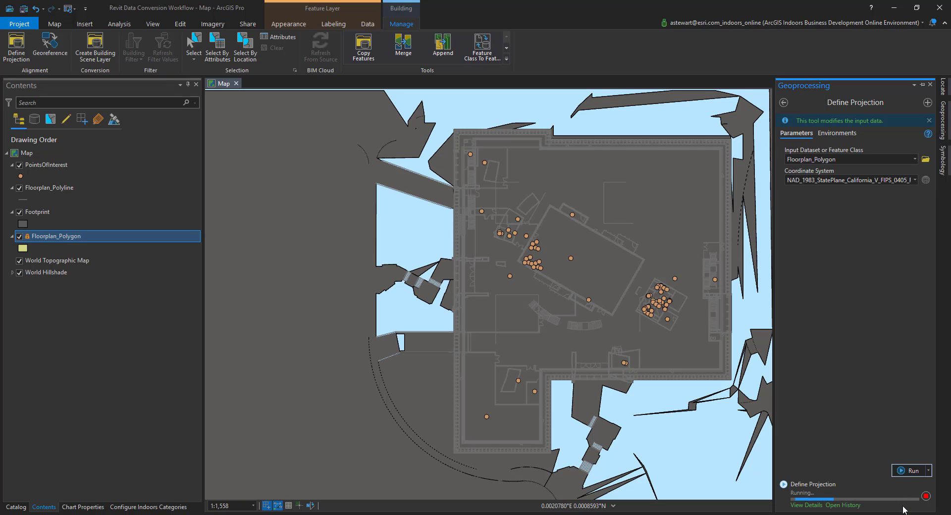
mouse_move(904, 509)
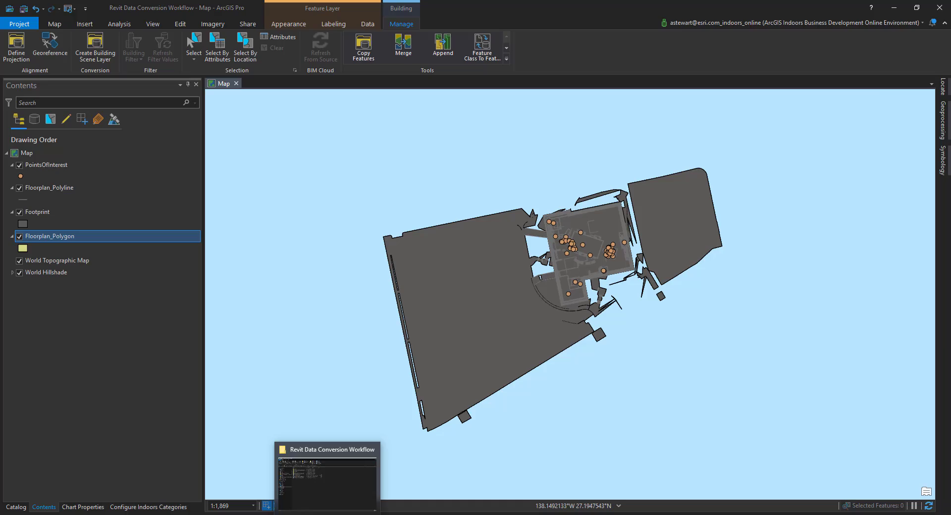
In the project folder, rename Esri Building E_2019.prj to ESRI_CAD.
left_click(324, 468)
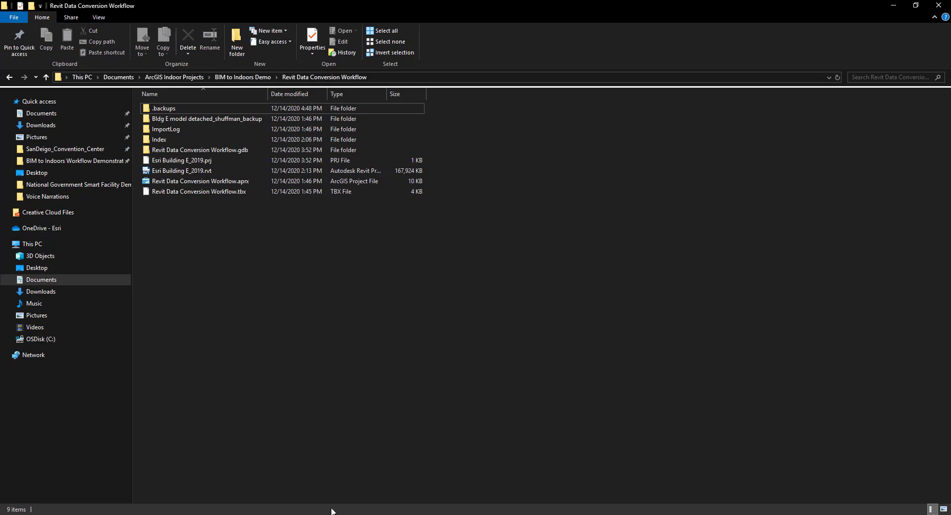
right_click(202, 164)
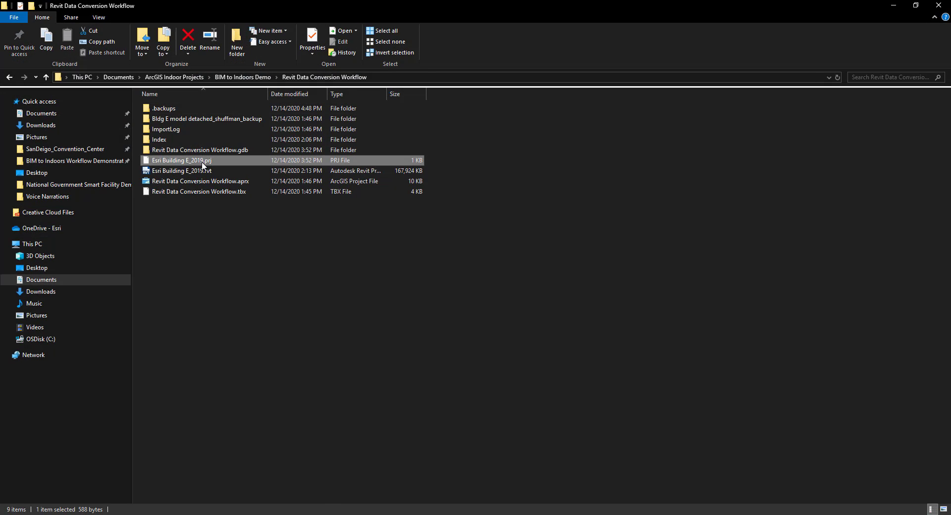
left_click(231, 346)
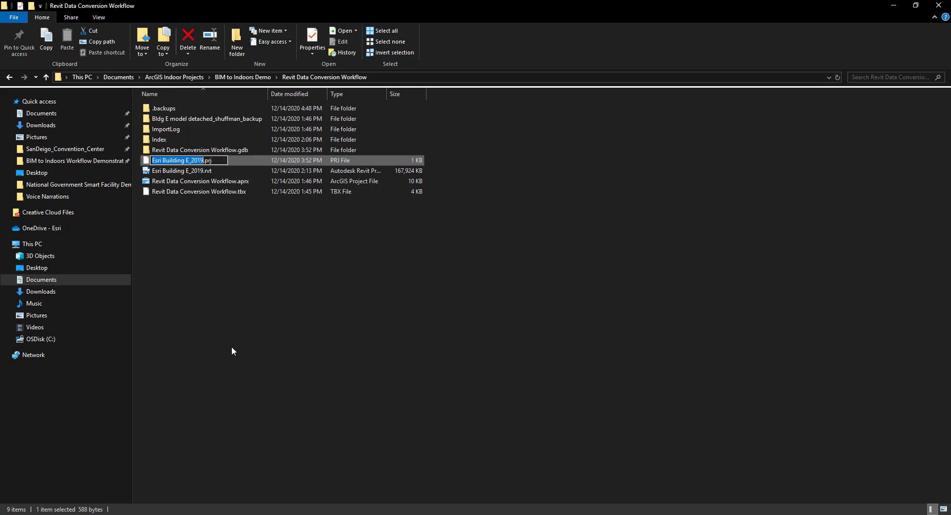
type("ESRI_CAD")
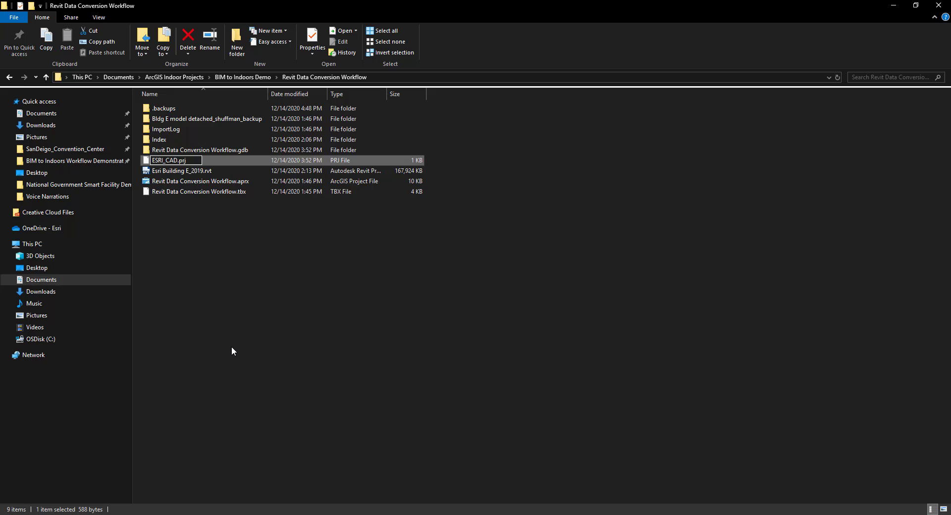
key("Return")
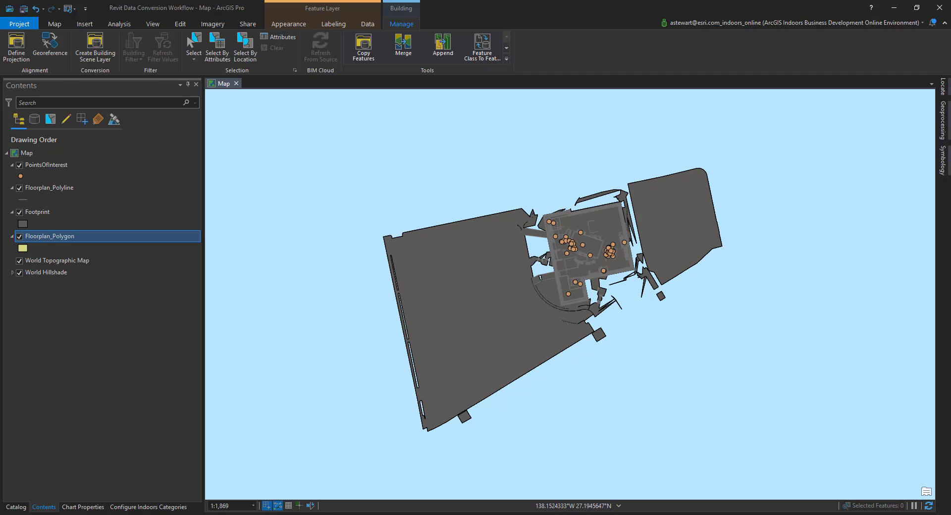
Start georeferencing Floorplan_Polygon with the building address in Locate and the Move tool ready.
left_click(99, 165)
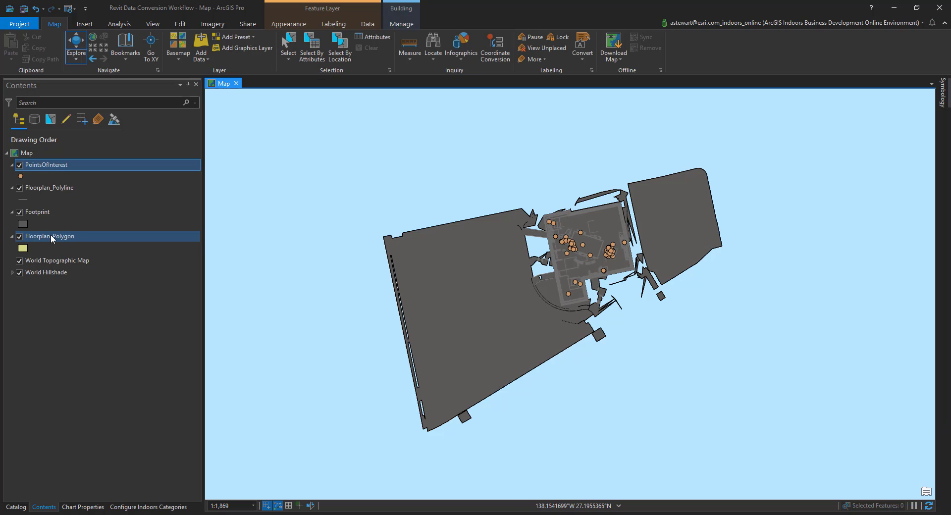
left_click(406, 24)
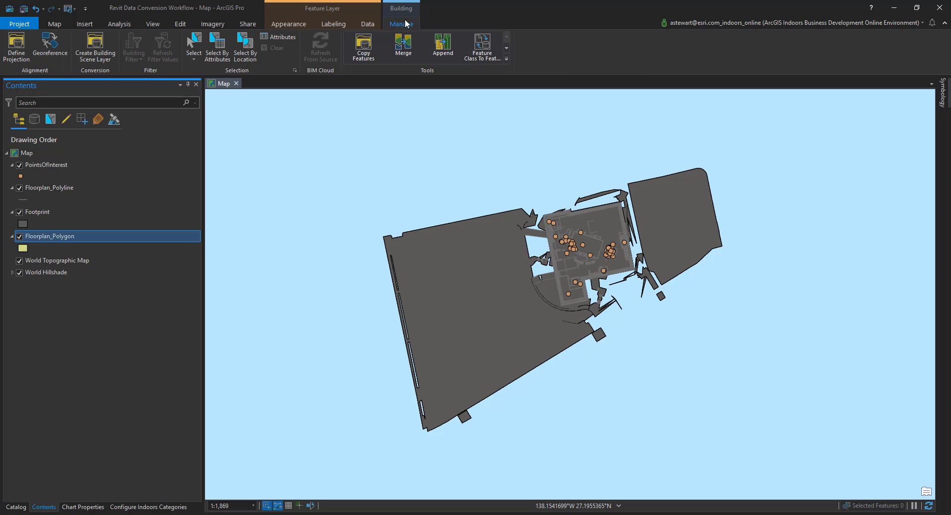
left_click(49, 45)
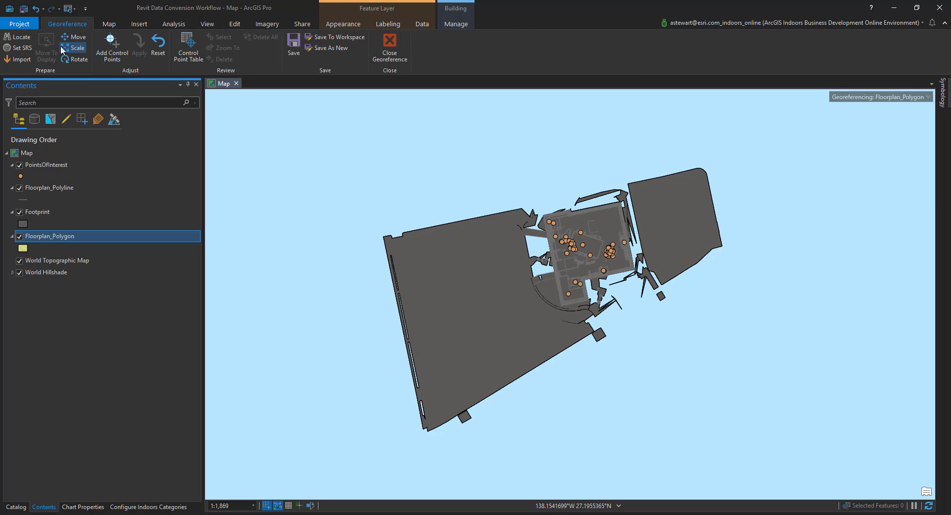
left_click(20, 38)
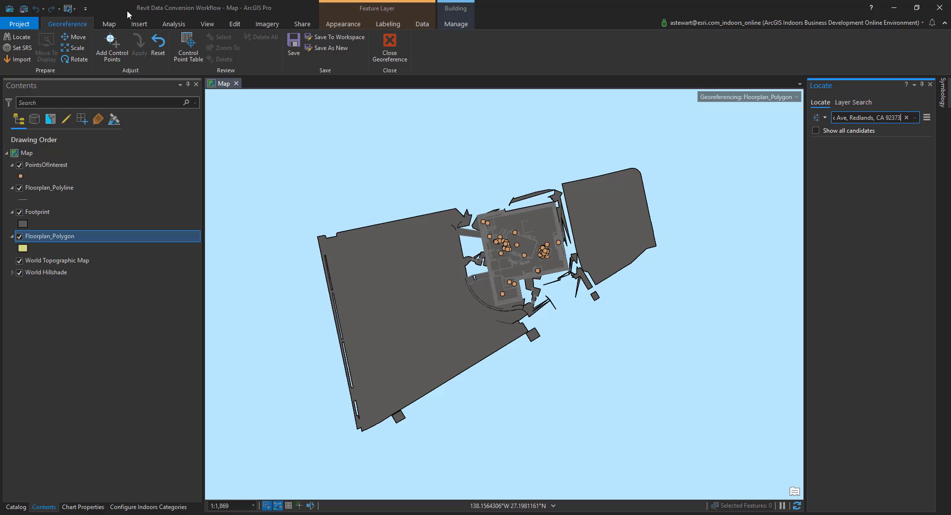
left_click(76, 39)
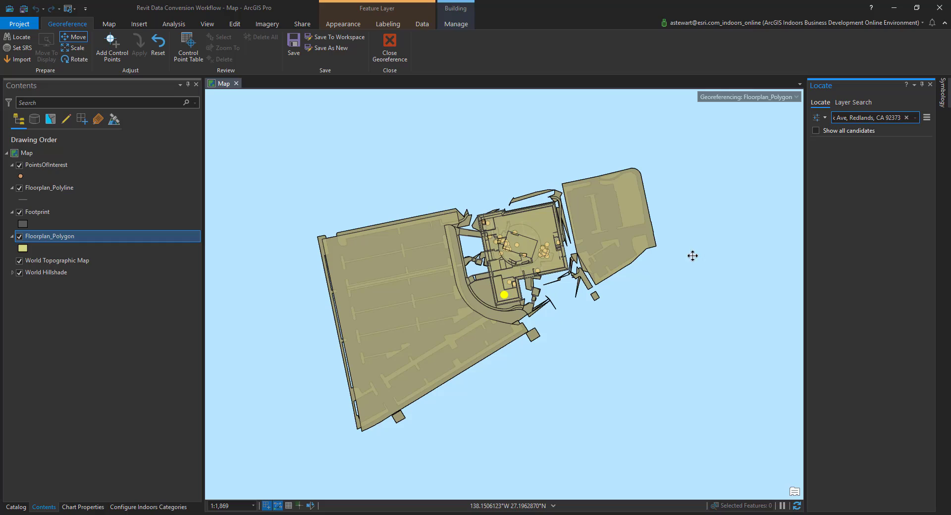
Geocode the address, drag the floorplan onto the basemap building, and save, overwriting the world file.
key("Return")
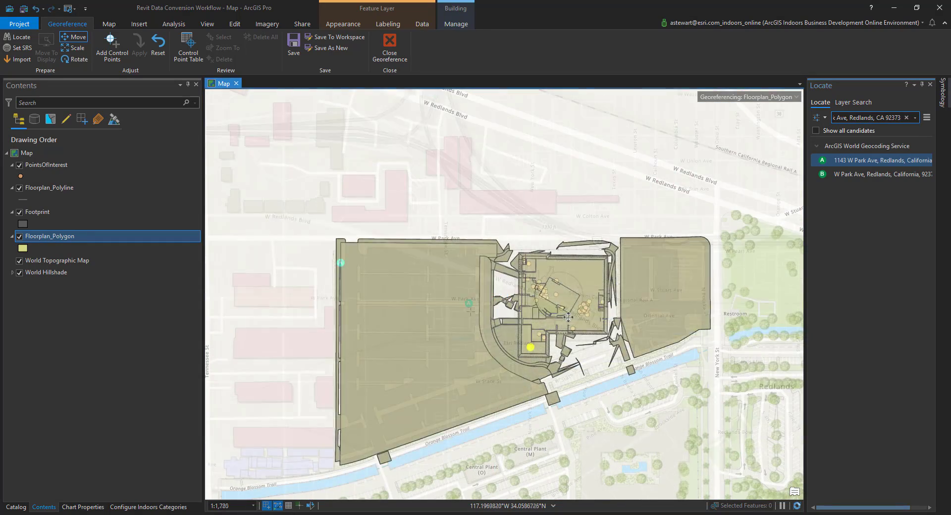
scroll(587, 339, "up", 5)
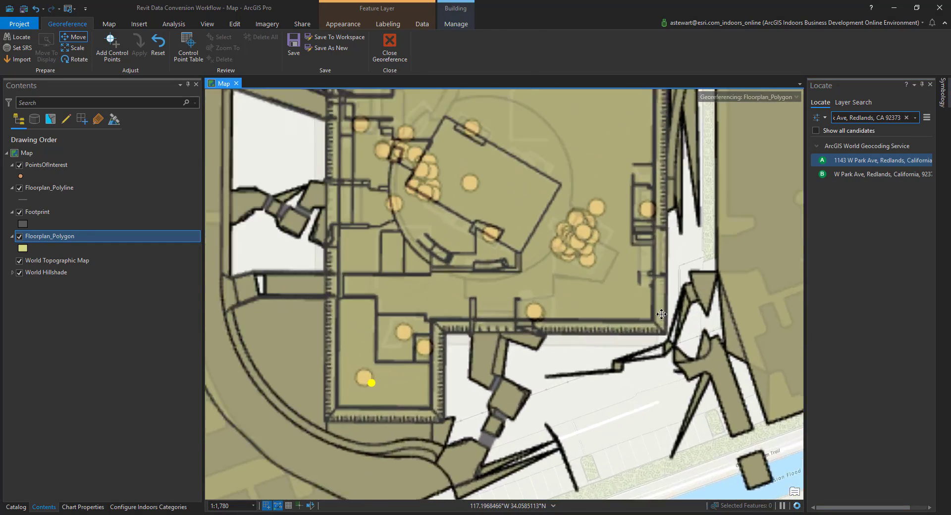
left_click_drag(721, 343, 696, 355)
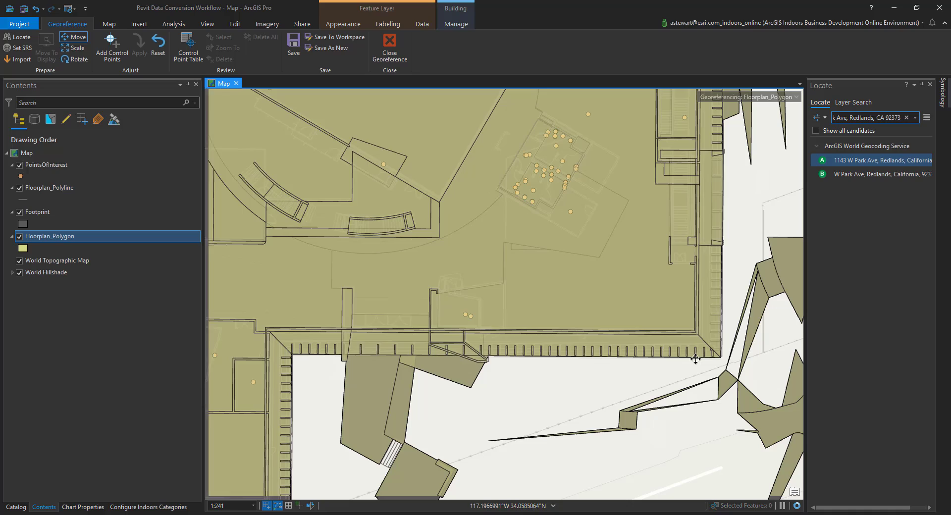
scroll(696, 354, "down", 3)
scroll(378, 281, "down", 4)
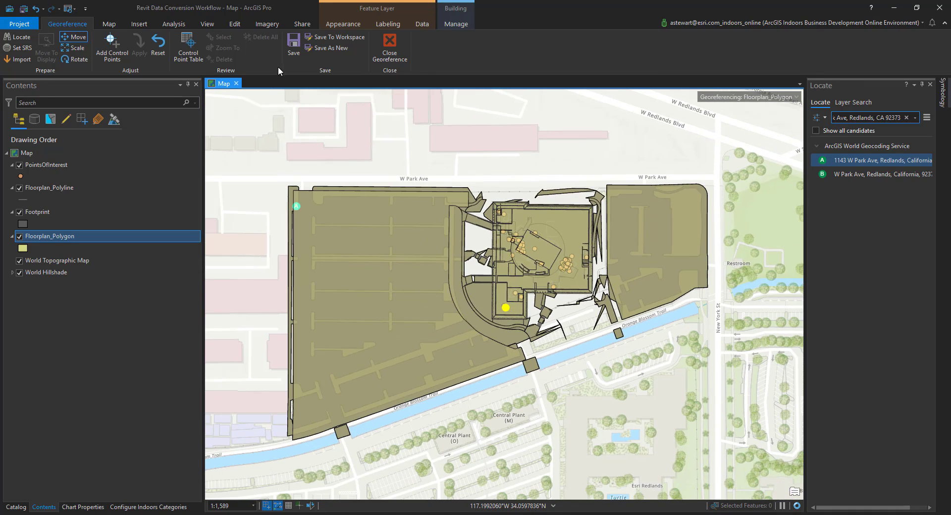
left_click(293, 52)
left_click(509, 282)
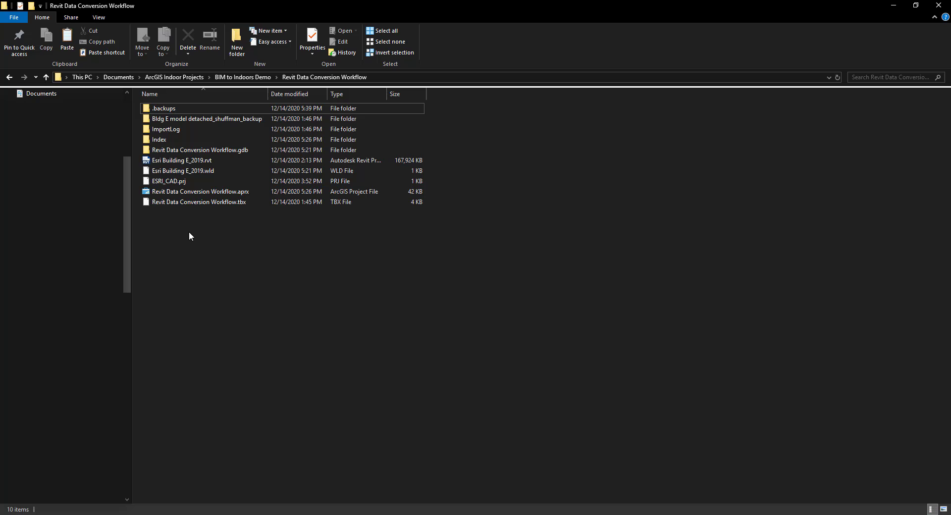
Rename the Esri Building E_2019.wld world file to ESRI_CAD.
right_click(188, 172)
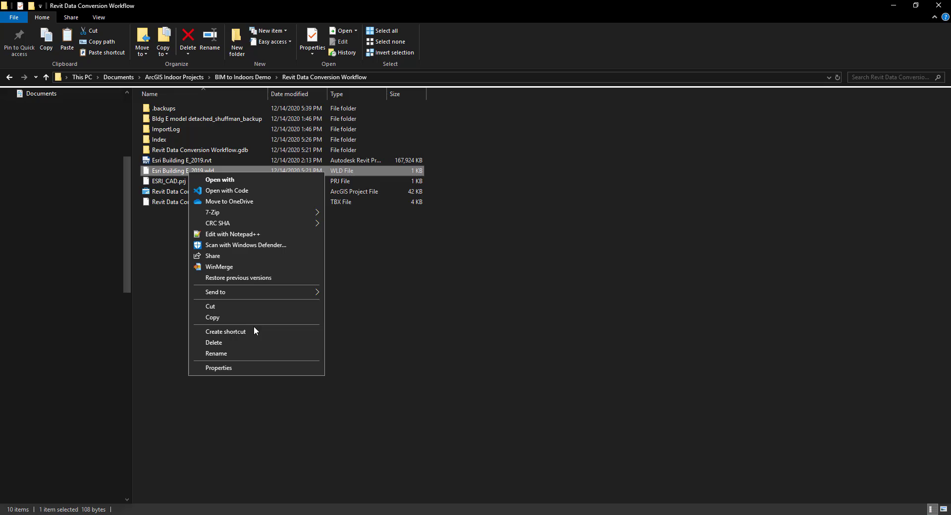
left_click(248, 354)
type("ESRI")
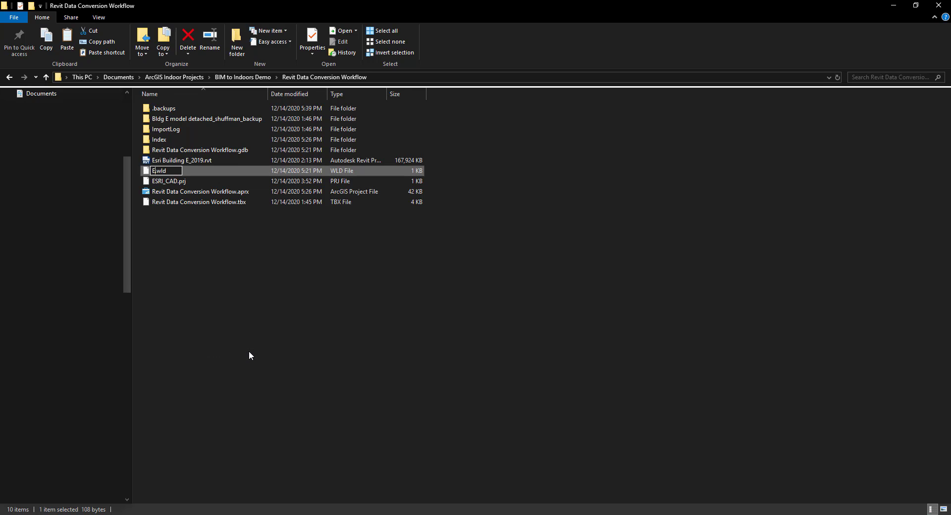
type("_CAD")
key("Return")
Back in ArcGIS Pro, find the Import BIM To Indoor Dataset geoprocessing tool.
left_click(893, 6)
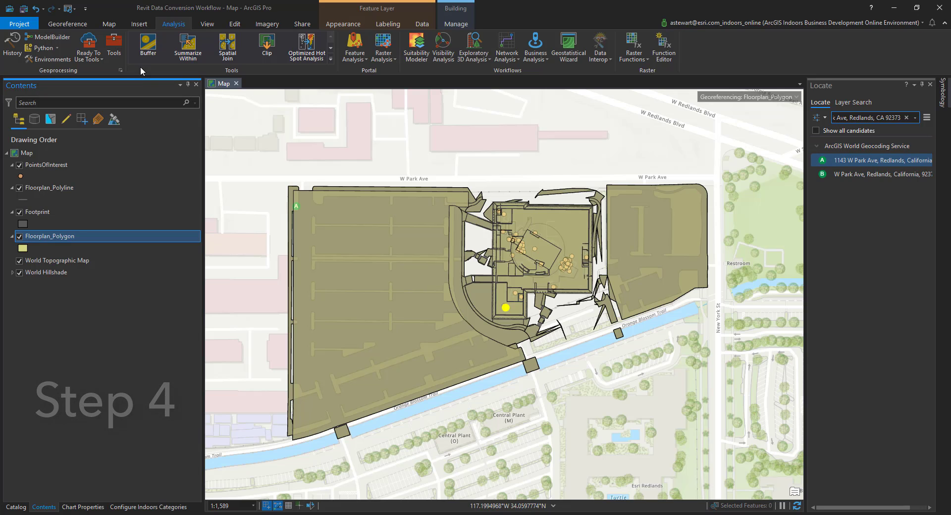
left_click(119, 52)
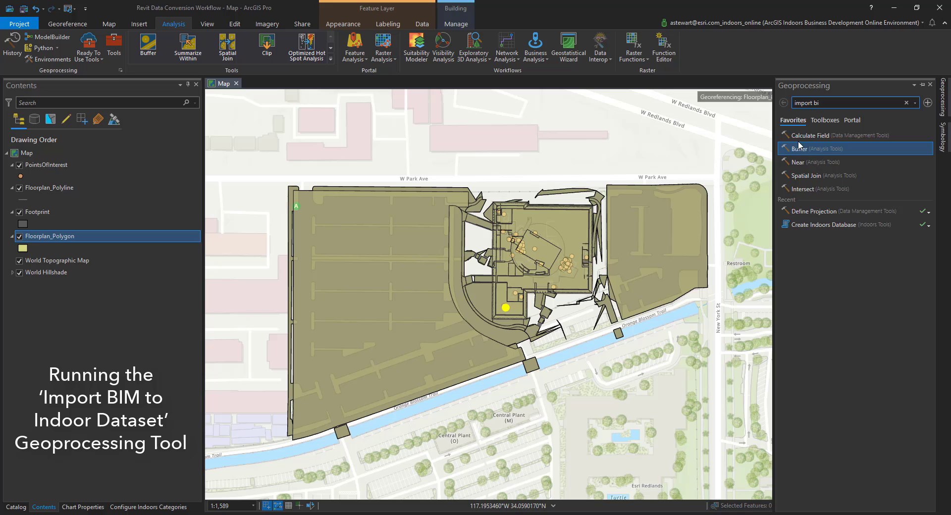
left_click(820, 103)
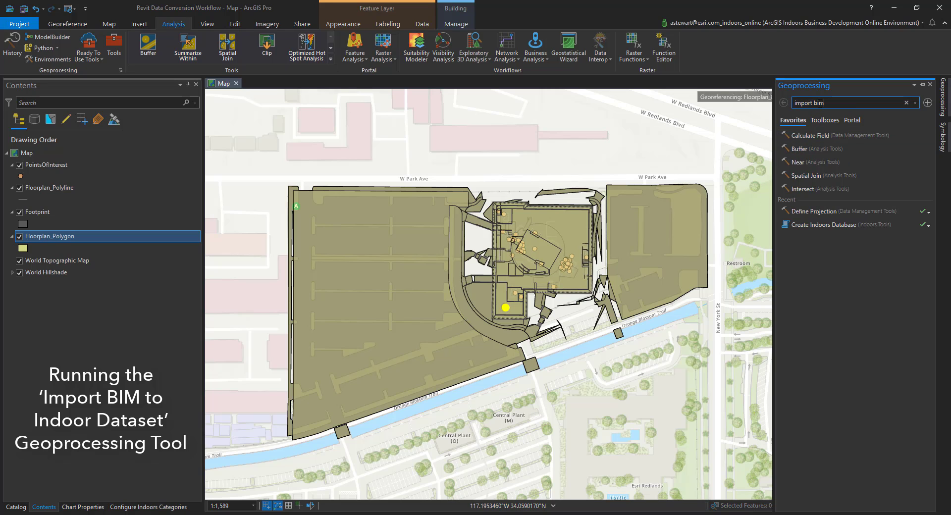
left_click(840, 130)
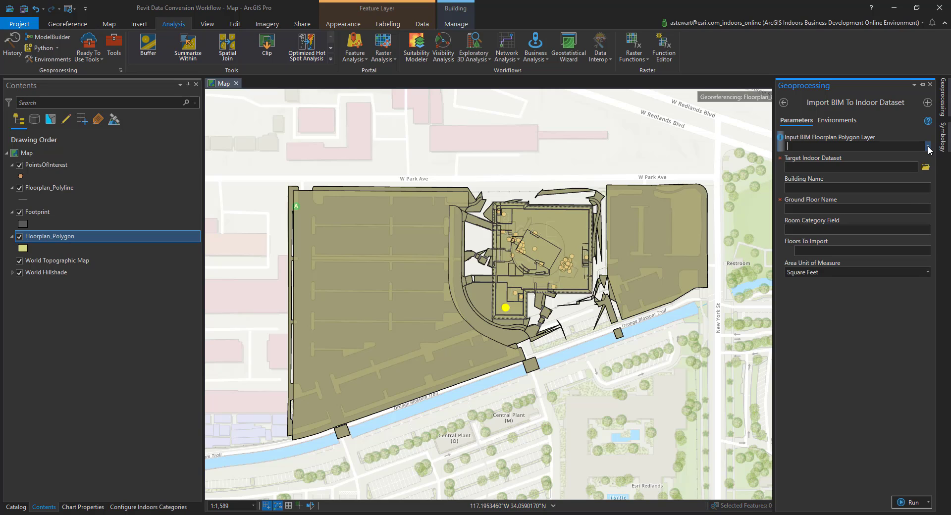
Set Floorplan_Polygon as the input floorplan and the Indoors feature dataset as the target.
left_click(928, 146)
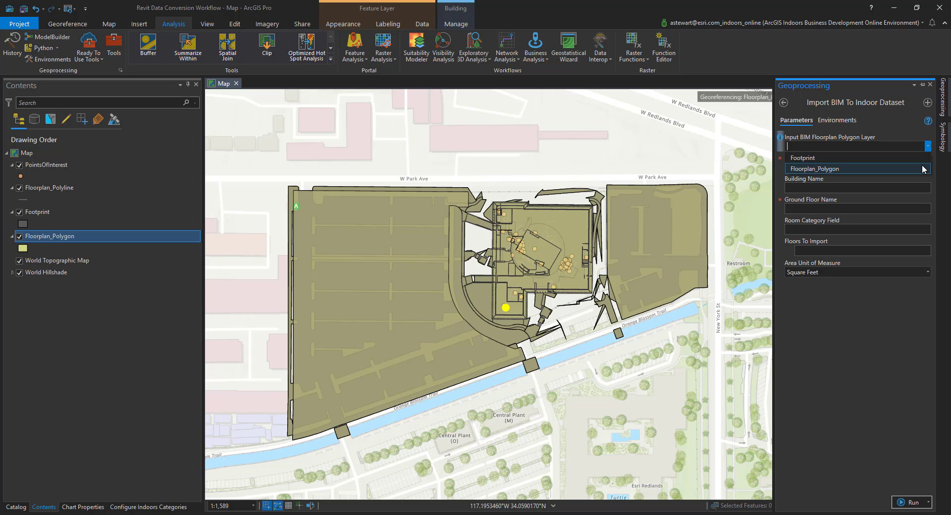
left_click(923, 169)
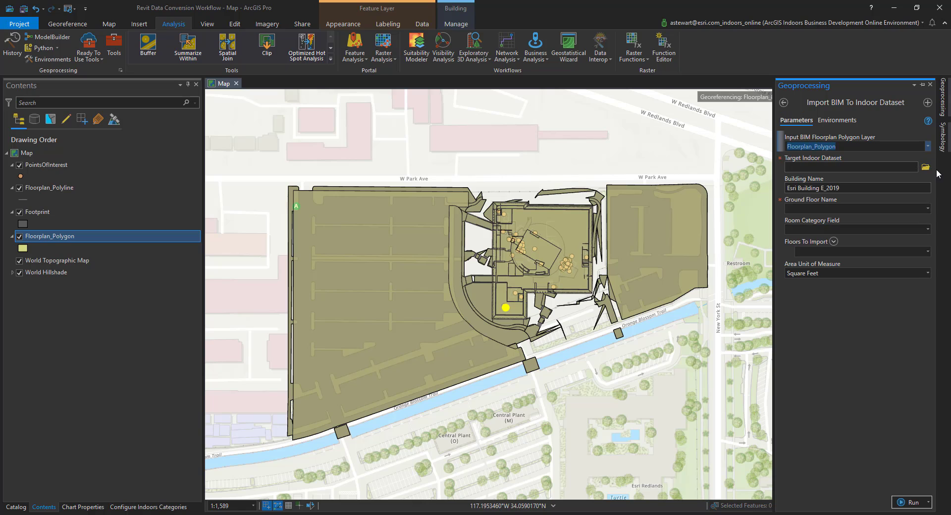
left_click(925, 168)
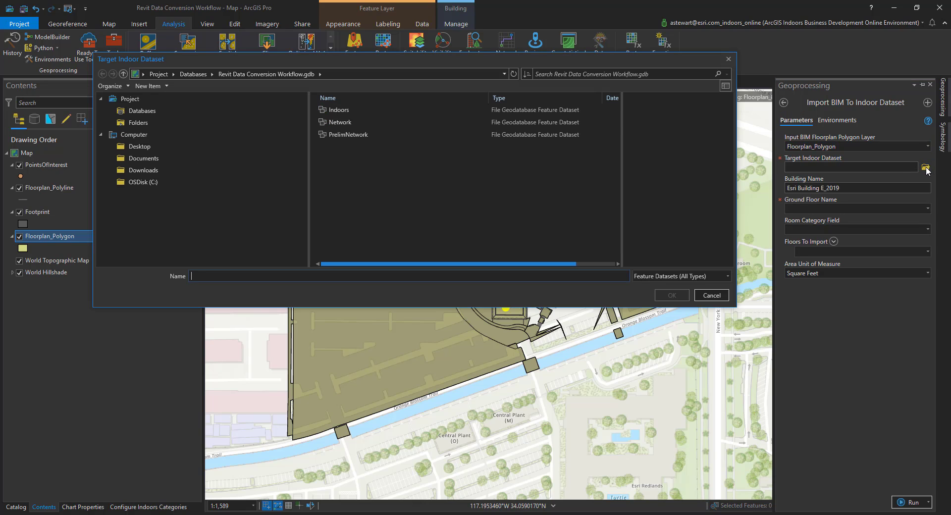
left_click(489, 112)
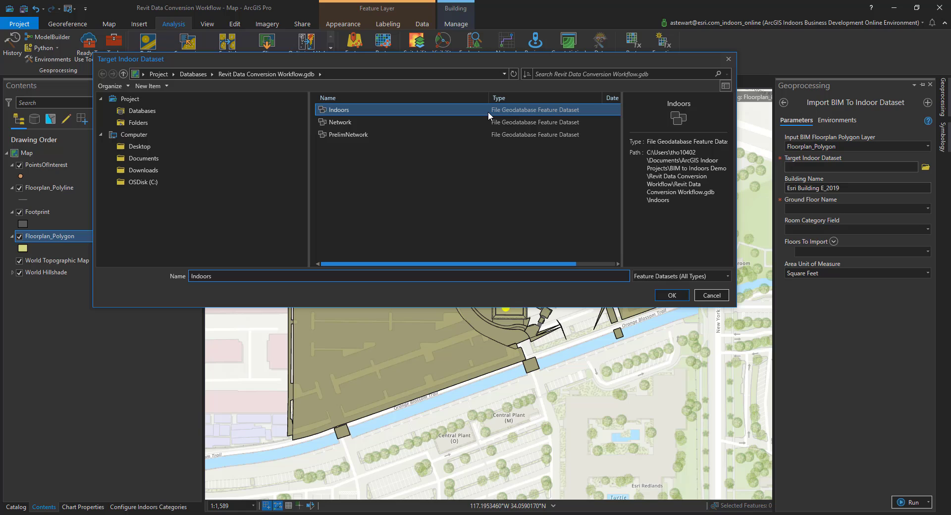
left_click(672, 295)
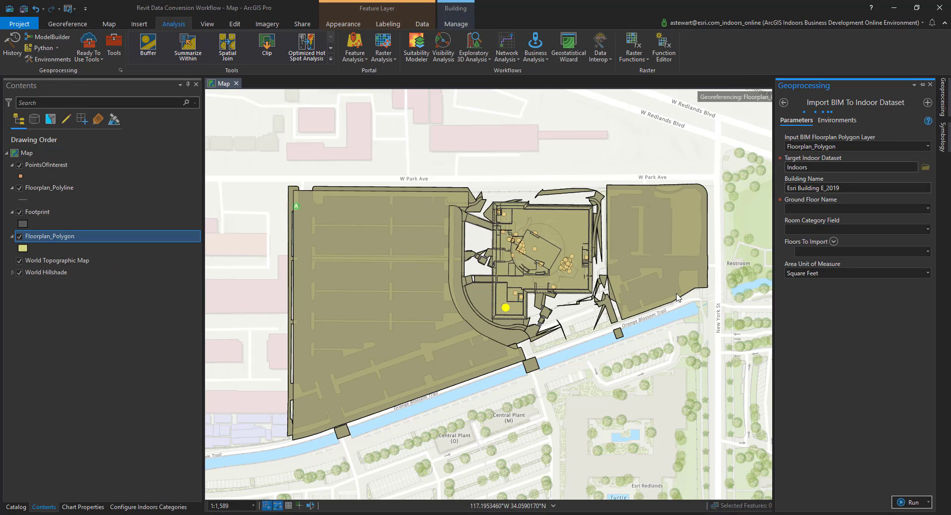
Name the building 'Building E', with ground floor LEVEL 01 and room category field RoomName.
left_click(848, 188)
key("ctrl+Left")
key("ctrl+Left")
key("BackSpace")
key("BackSpace")
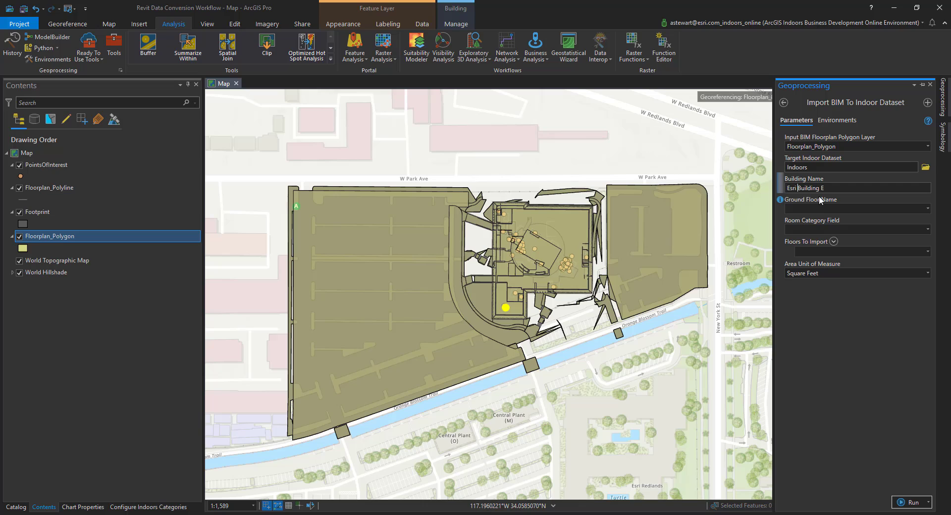
key("BackSpace")
key("BackSpace")
key("BackSpace")
left_click(928, 208)
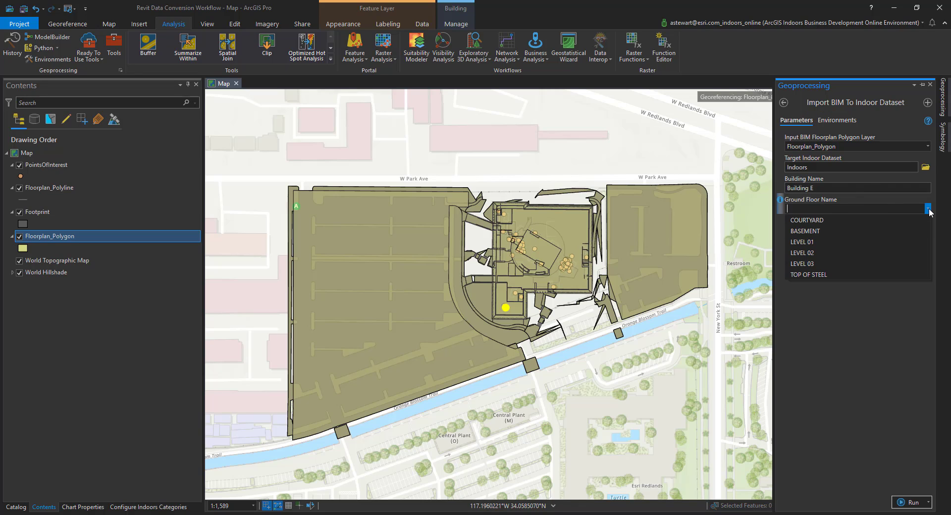
left_click(922, 242)
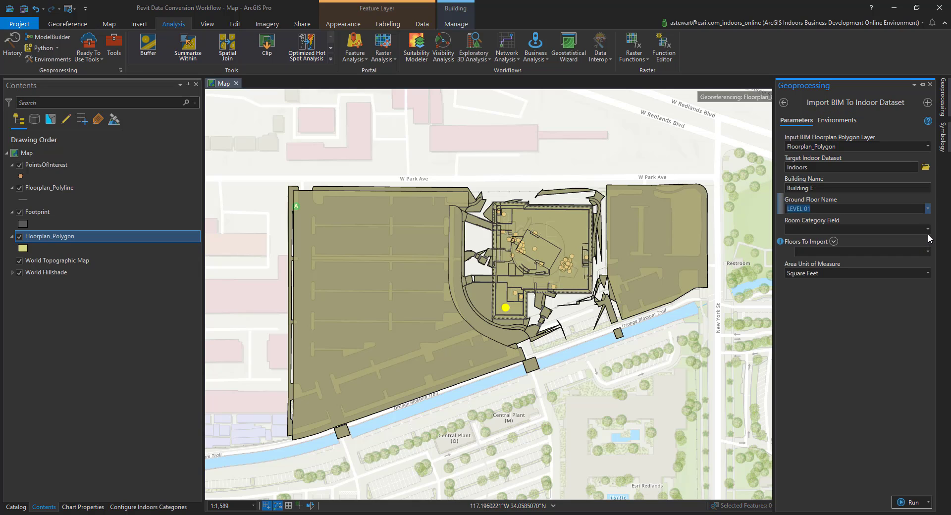
left_click(928, 231)
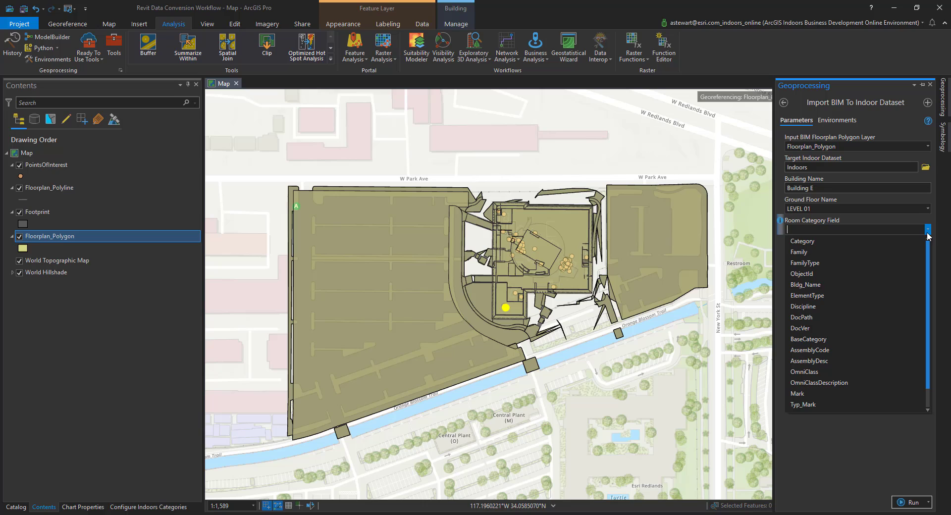
scroll(877, 359, "down", 1)
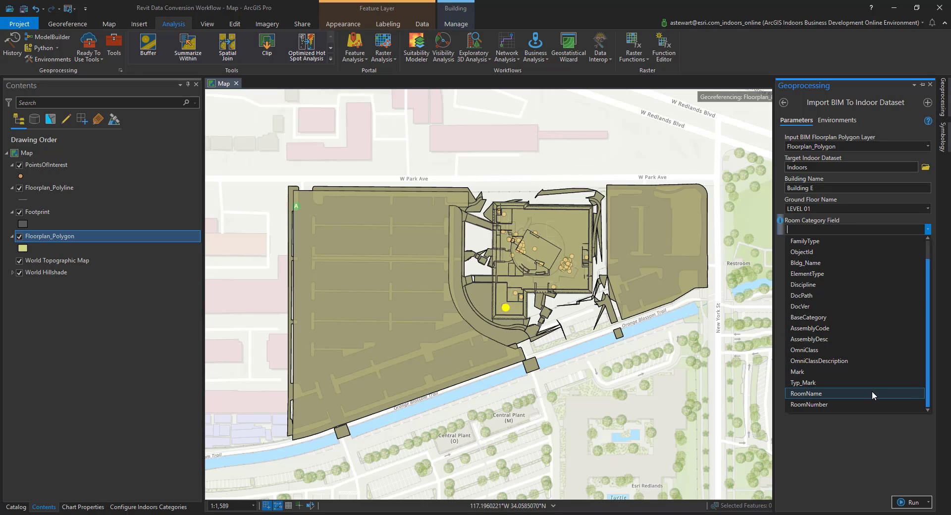
left_click(872, 393)
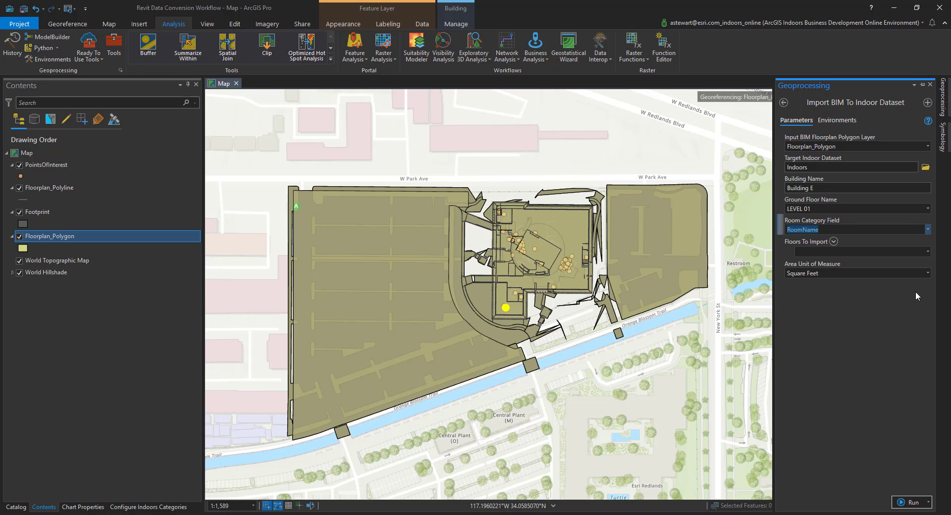
Add LEVEL 01, LEVEL 02 and LEVEL 03 to Floors To Import, keep Square Feet, and run the import.
left_click(928, 252)
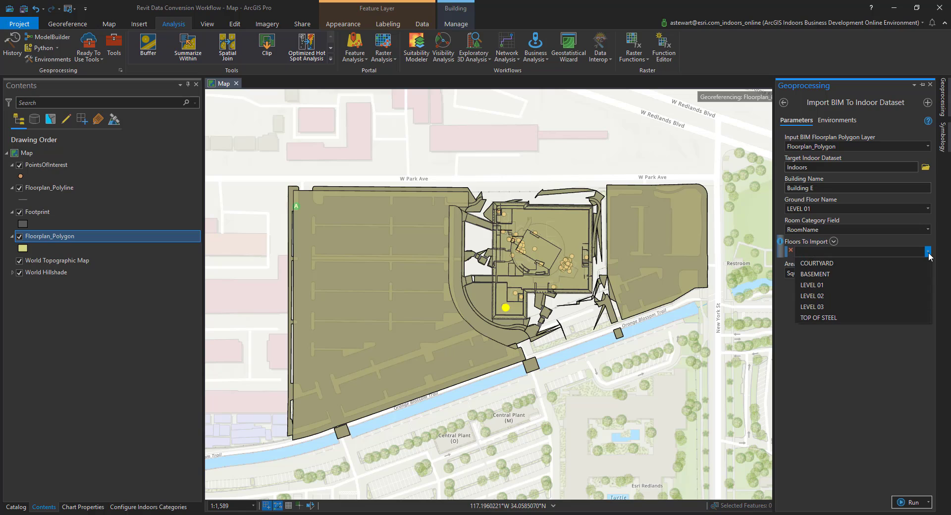
left_click(910, 285)
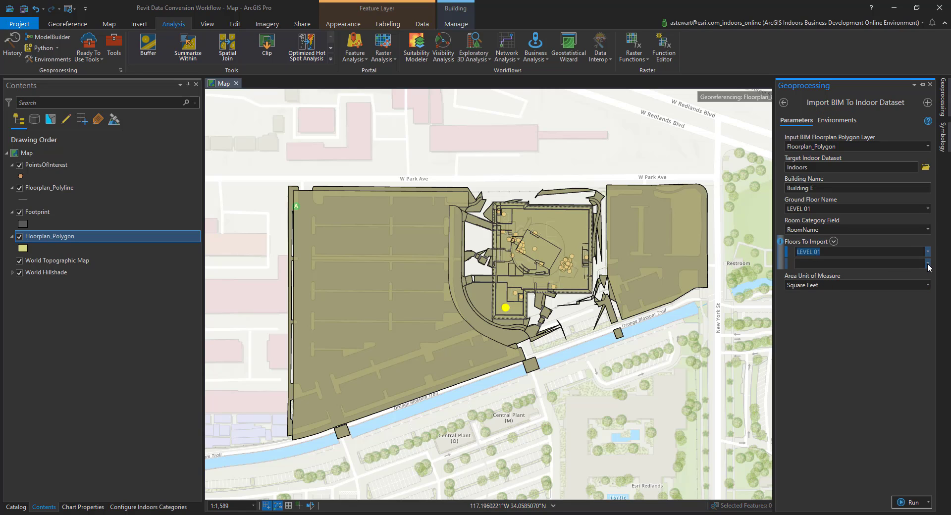
left_click(927, 263)
left_click(918, 311)
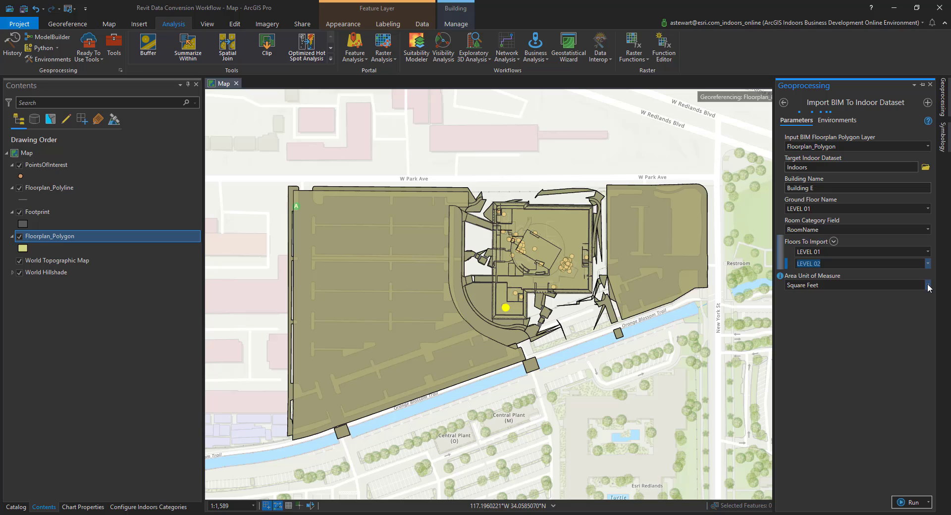
left_click(928, 275)
left_click(907, 333)
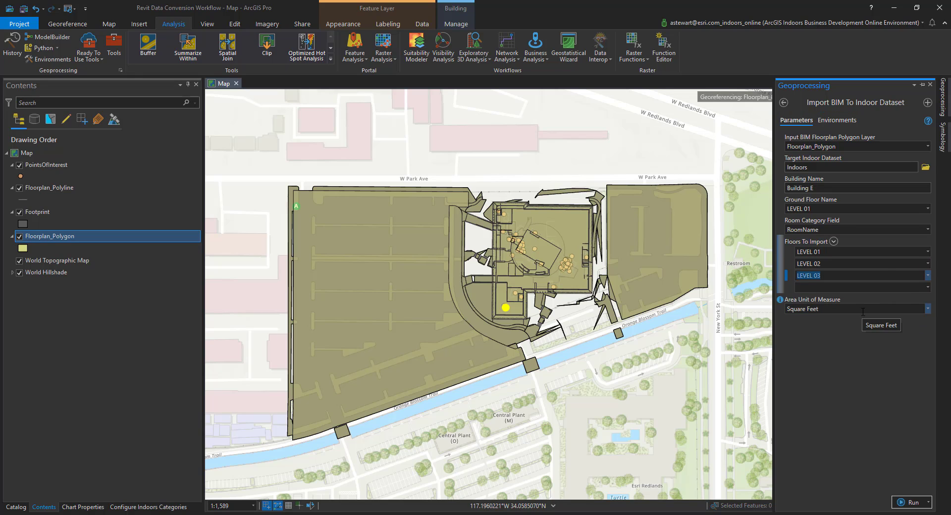
left_click(863, 310)
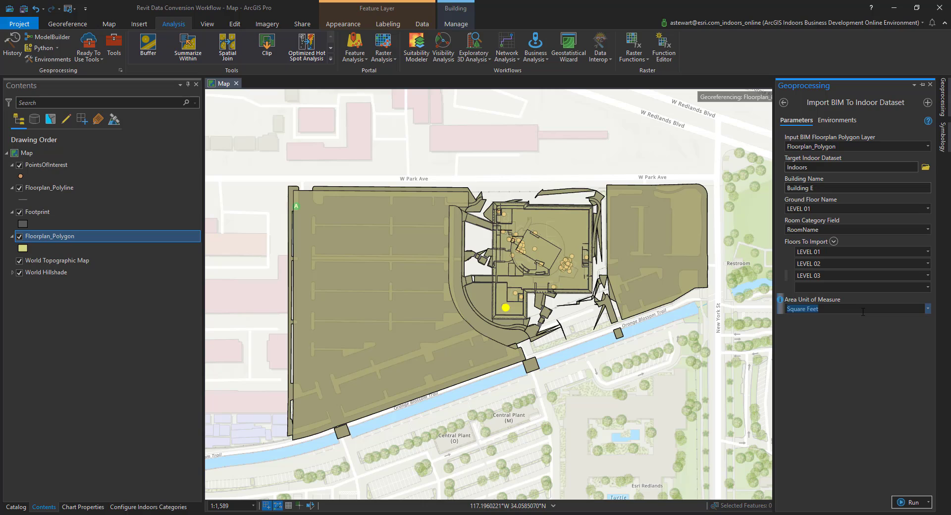
left_click(909, 502)
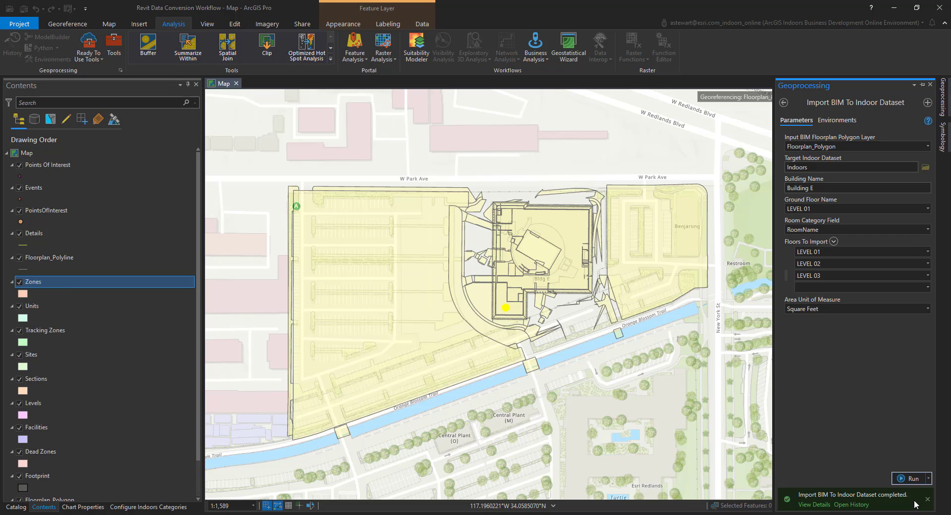
Wait for the BIM import to complete and check its completion message.
mouse_move(915, 504)
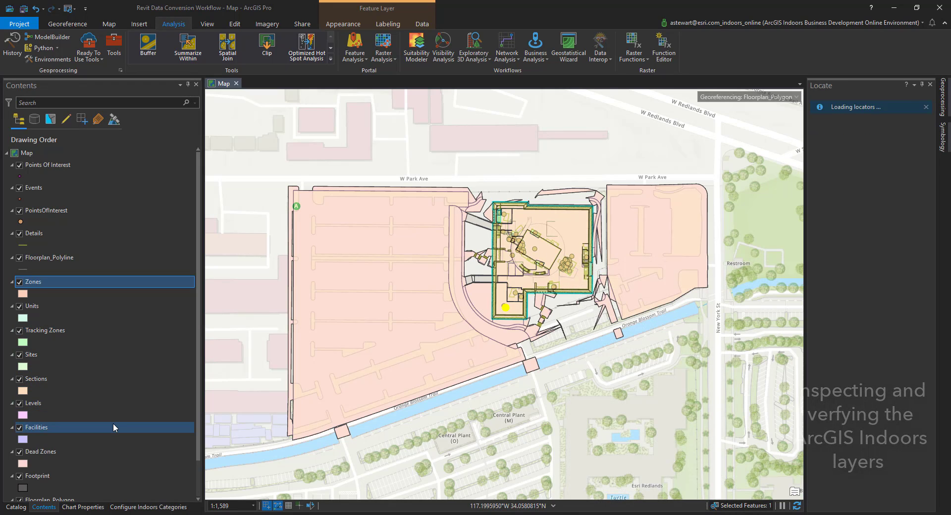
Open the Facilities, Levels and Units attribute tables from the Contents pane.
right_click(113, 424)
left_click(183, 151)
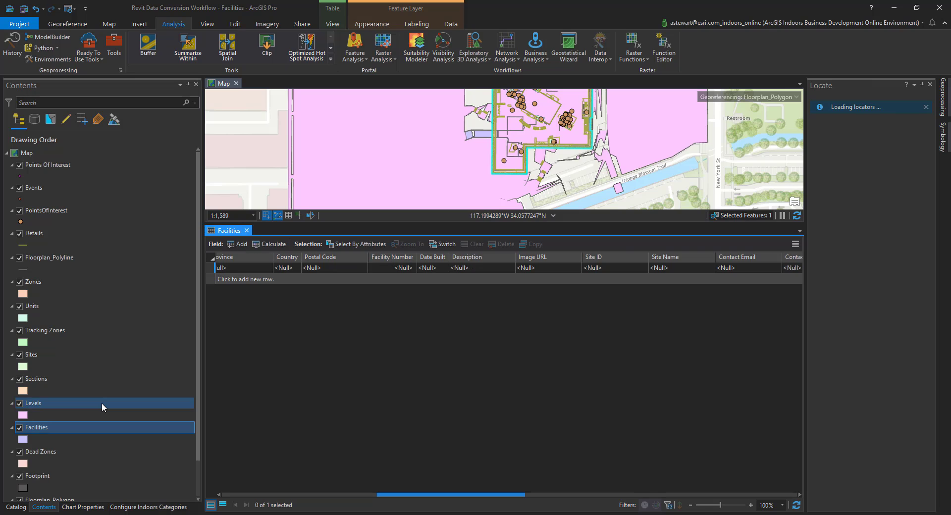
right_click(102, 403)
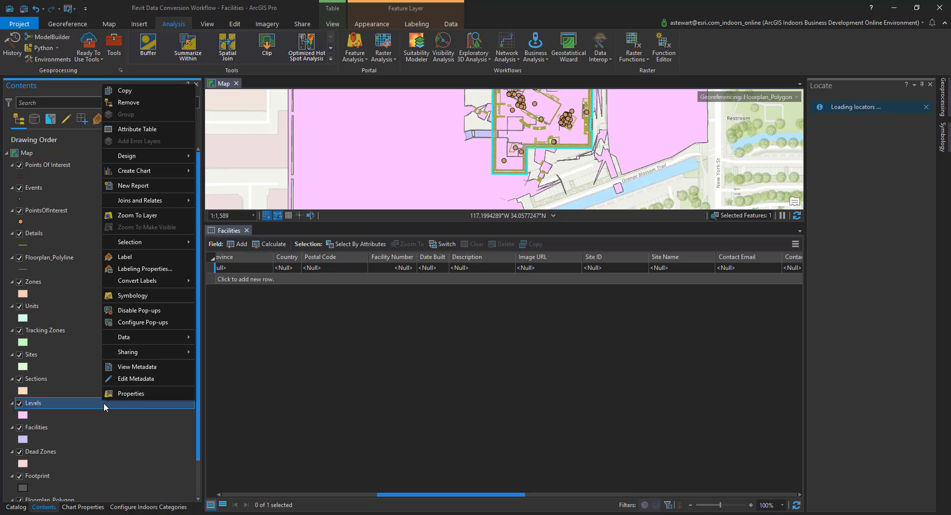
left_click(148, 126)
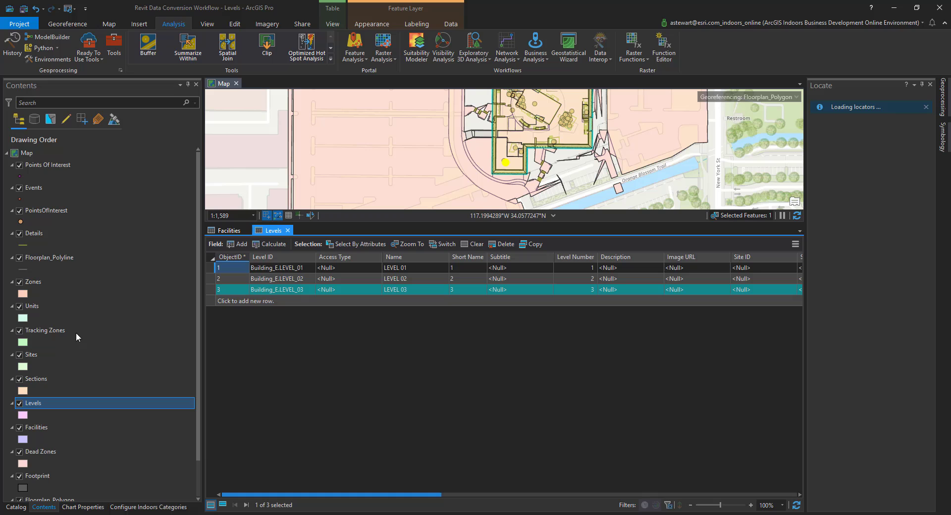
right_click(73, 312)
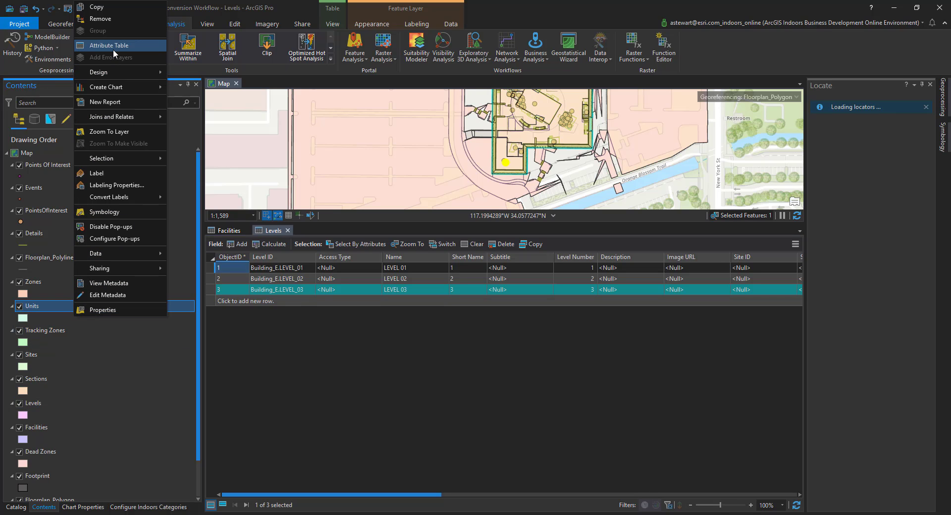
left_click(113, 46)
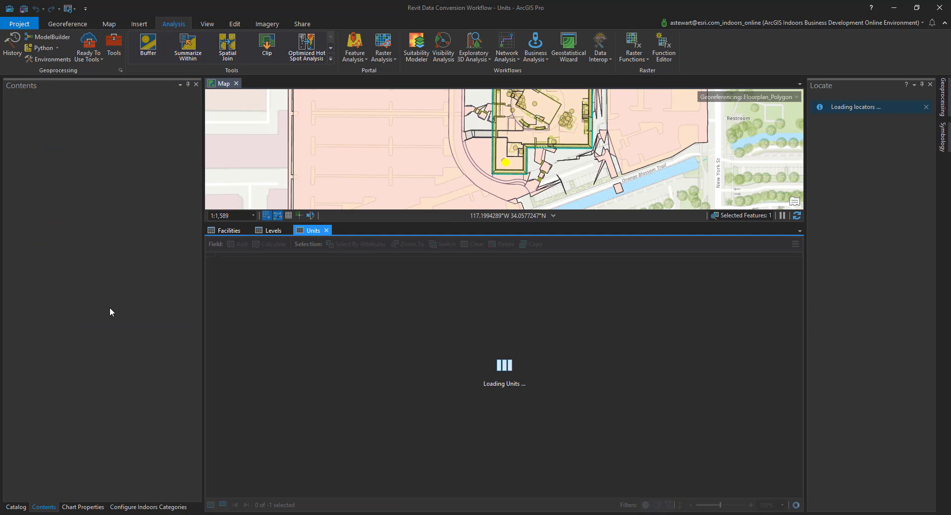